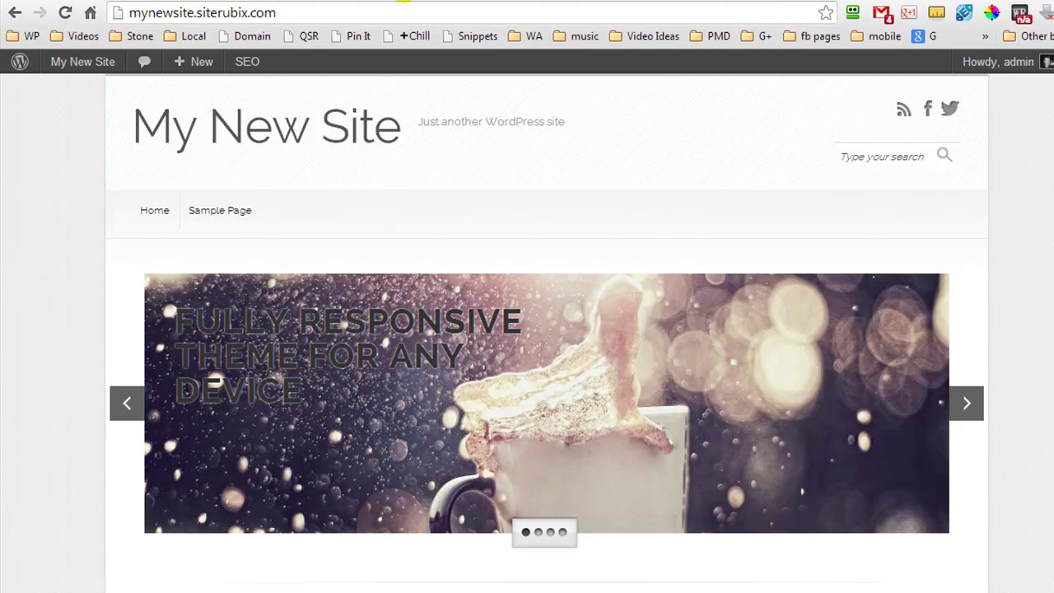
- Switch from the My New Site front page to the Gmail inbox
left_click(404, 1)
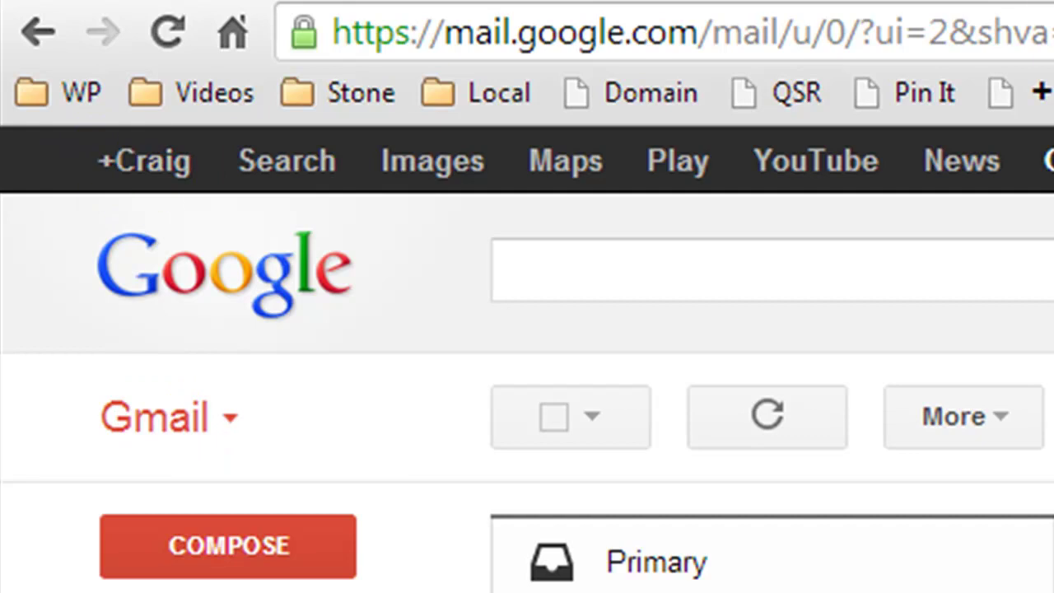
- Leave Gmail and bring the My New Site WordPress front page back into view
left_click(144, 160)
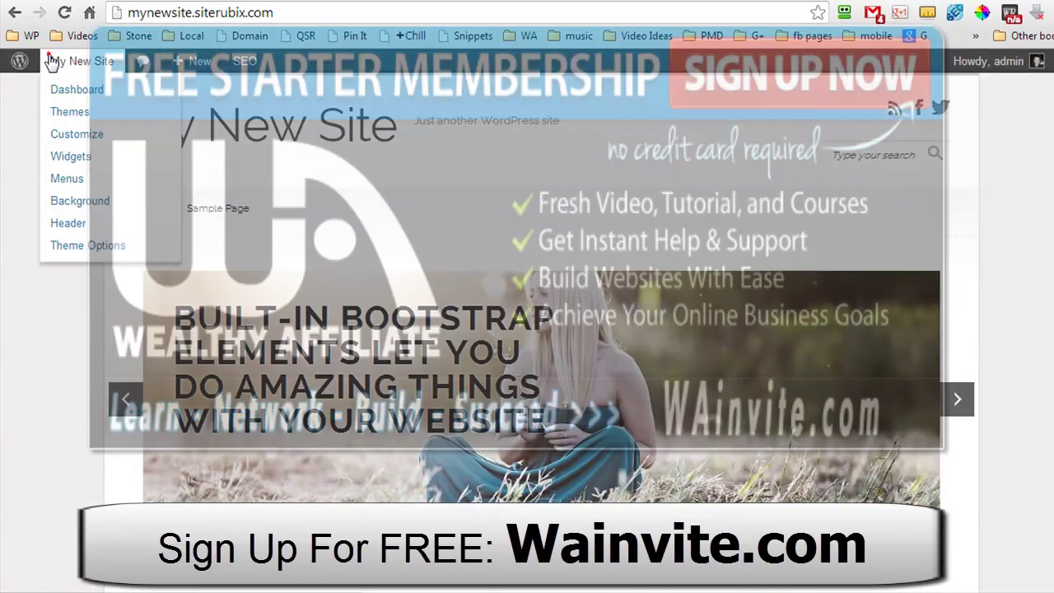
- Open All in One SEO General Settings from the dashboard and scroll to the Webmaster Verification and Google Settings fields
left_click(51, 61)
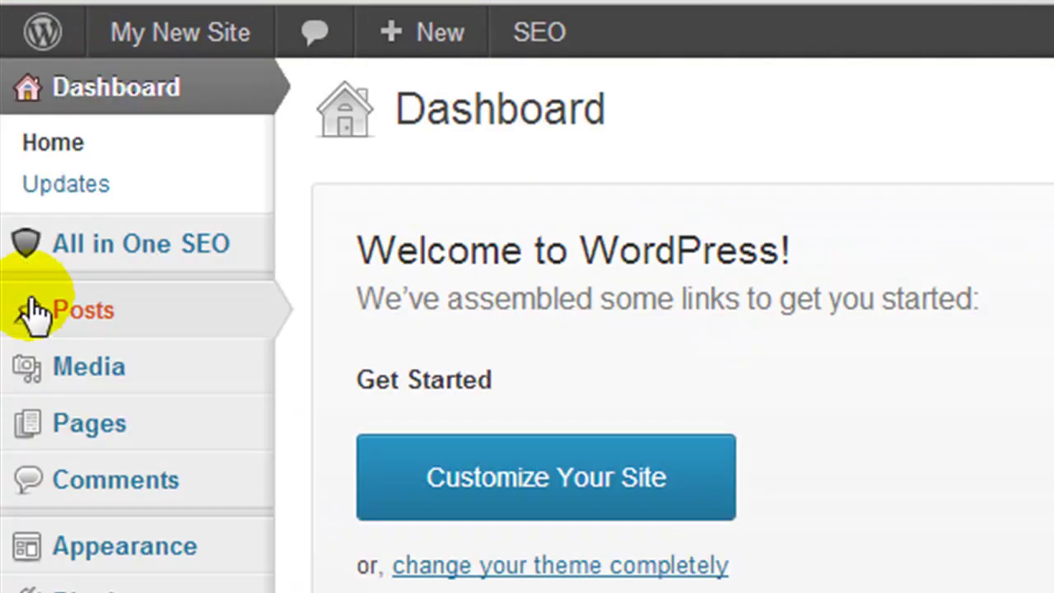
mouse_move(221, 262)
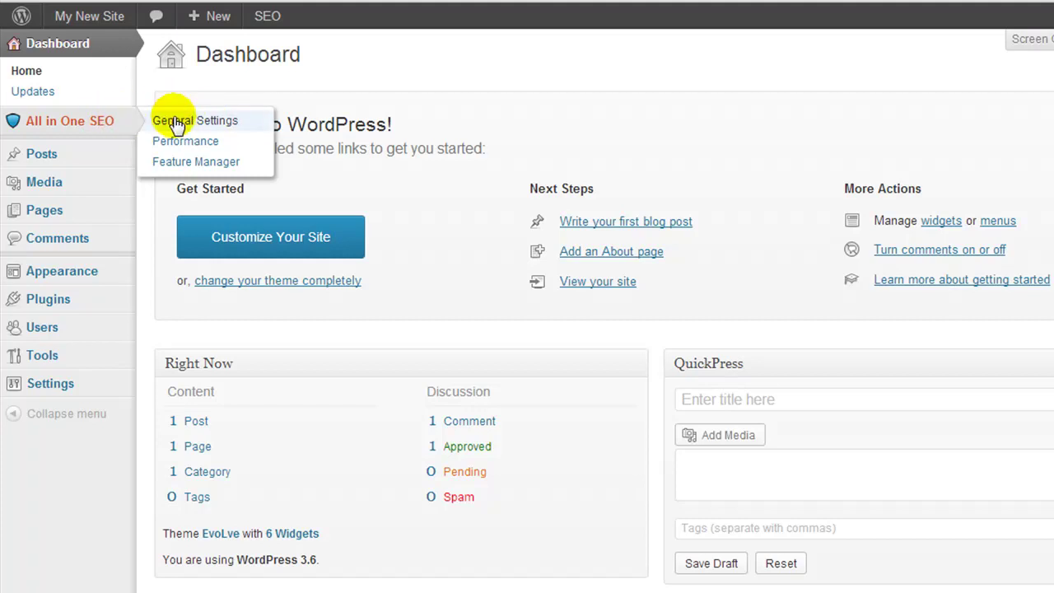
left_click(175, 121)
scroll(138, 121, "down", 15)
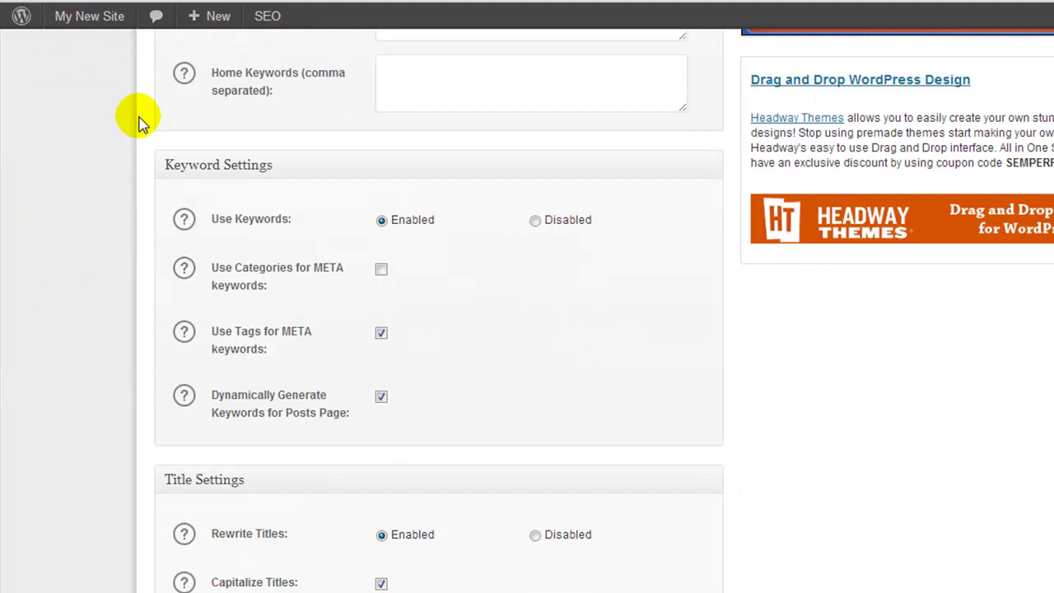
scroll(104, 54, "down", 10)
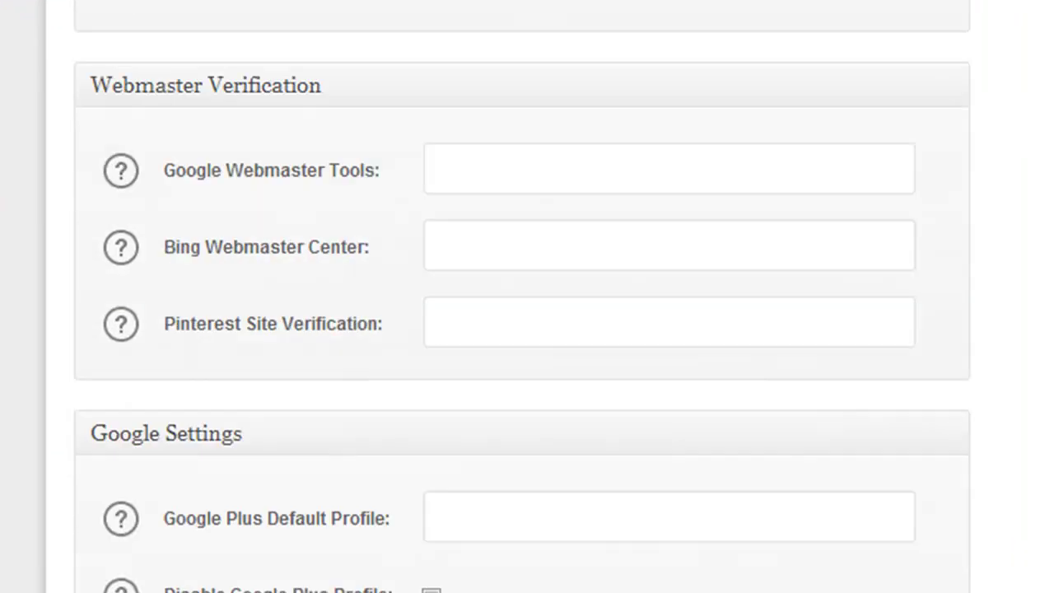
scroll(527, 296, "down", 2)
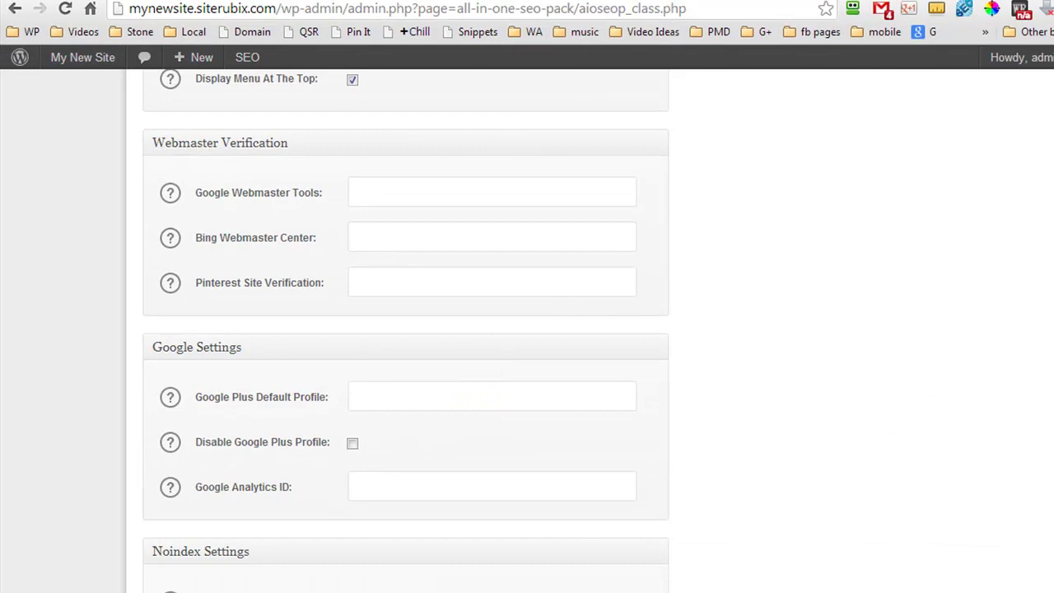
- Open your Google+ profile page and copy its URL up to the numeric ID
left_click(539, 2)
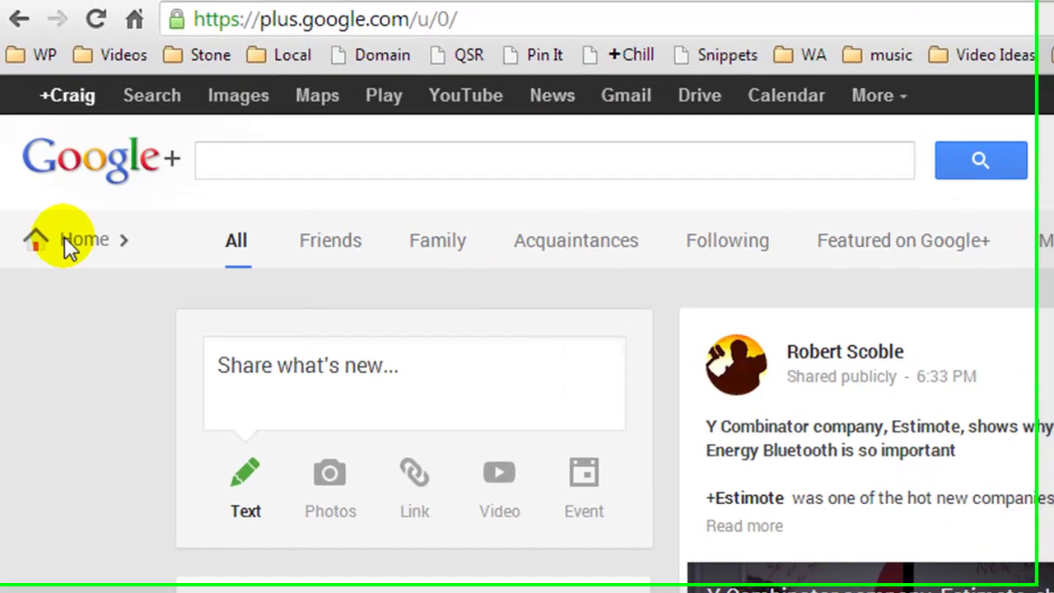
mouse_move(49, 155)
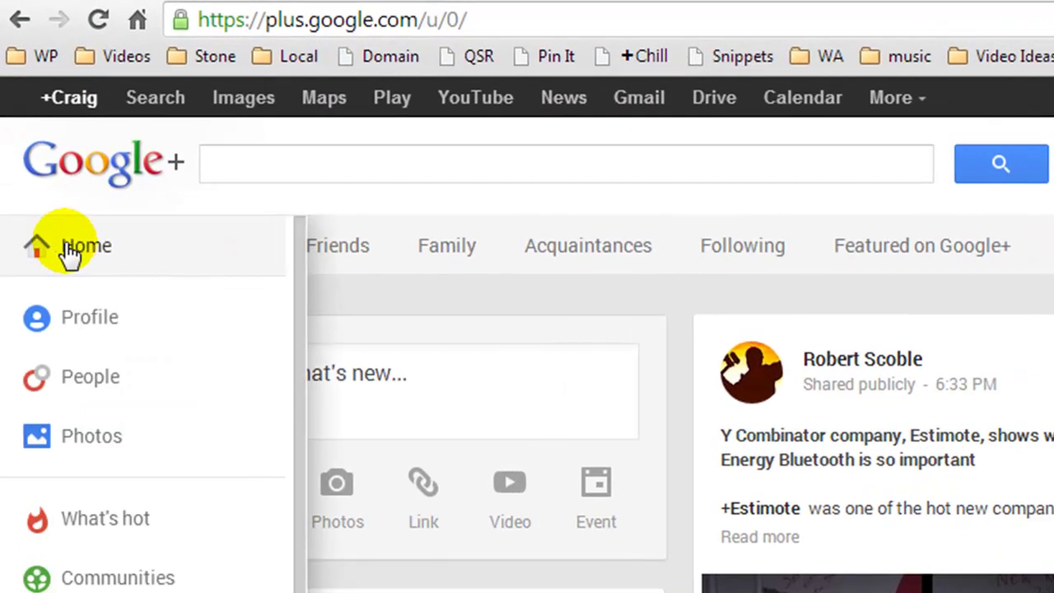
left_click(89, 318)
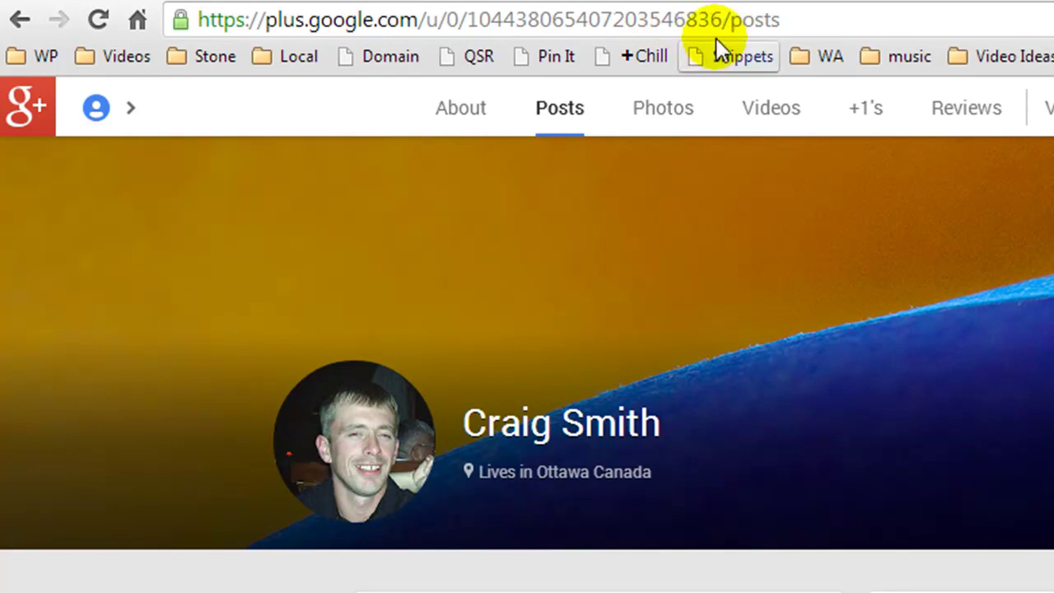
left_click_drag(722, 20, 200, 20)
right_click(208, 23)
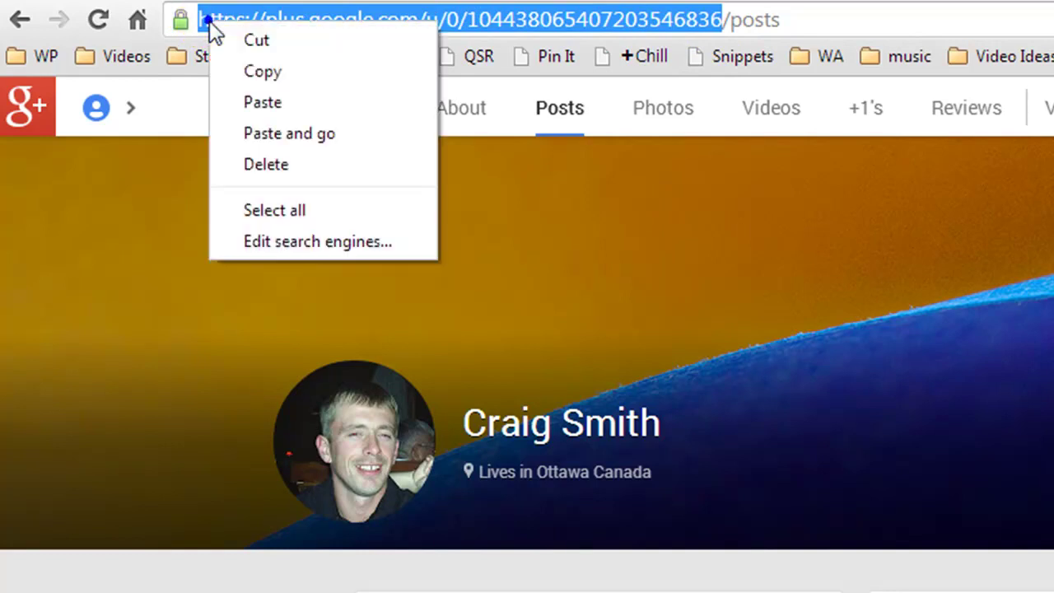
left_click(262, 72)
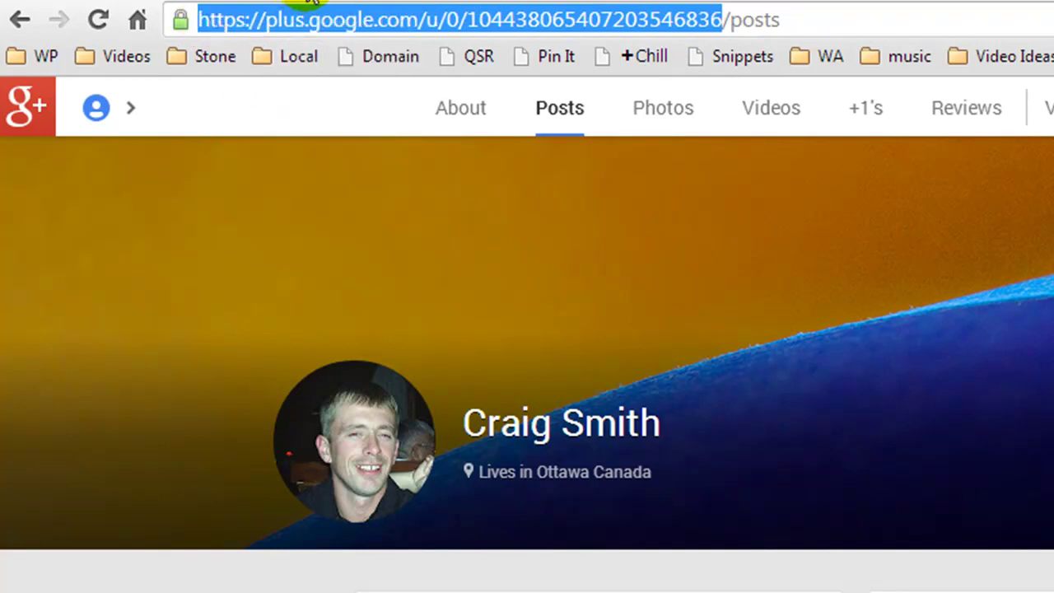
- Paste the Google+ profile URL into Google Plus Default Profile and update the SEO options
left_click(309, 2)
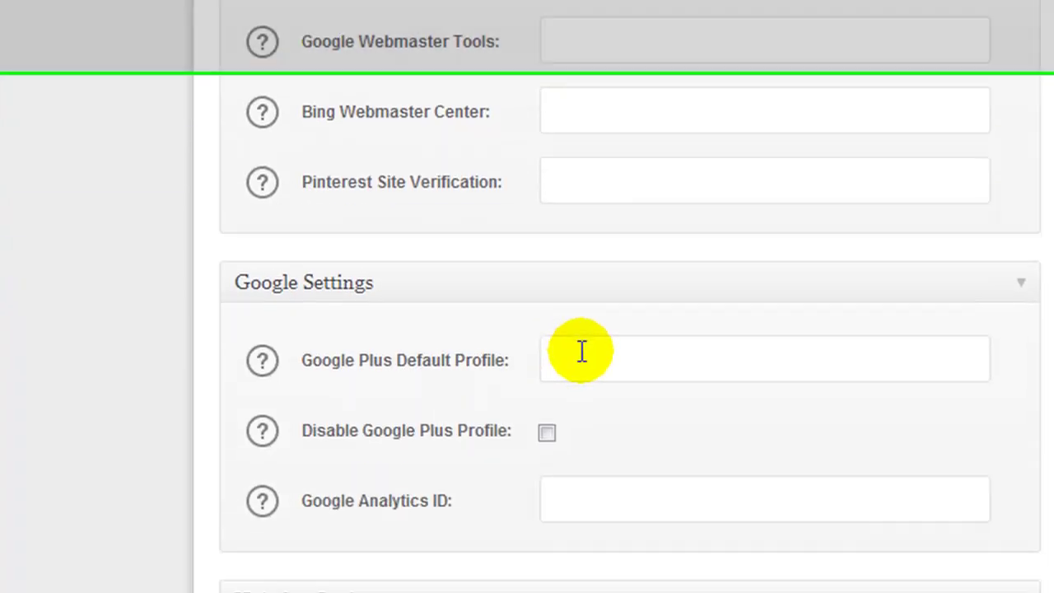
left_click(580, 275)
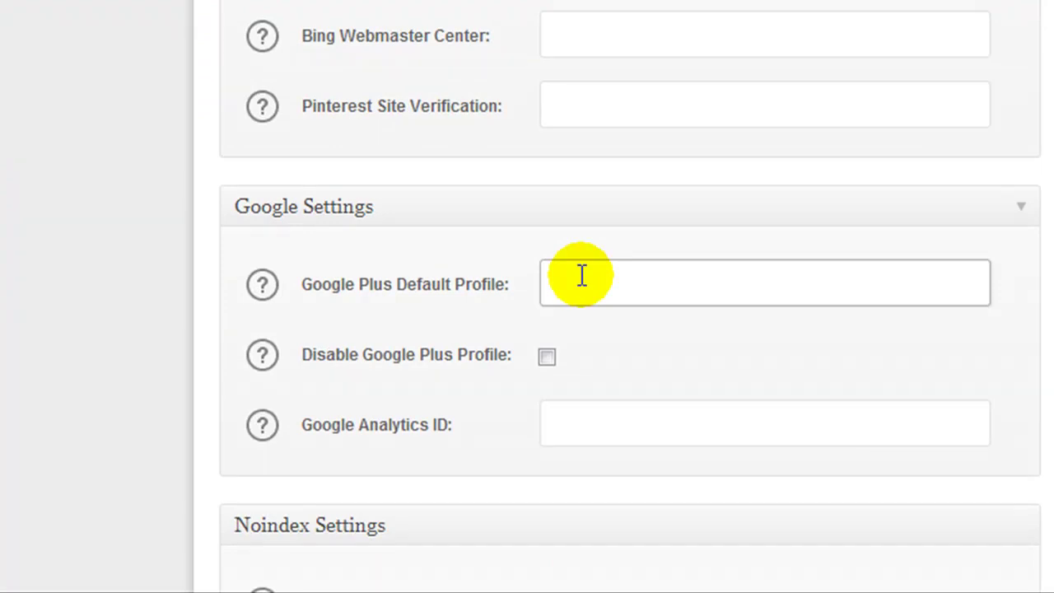
key("ctrl+v")
right_click(593, 295)
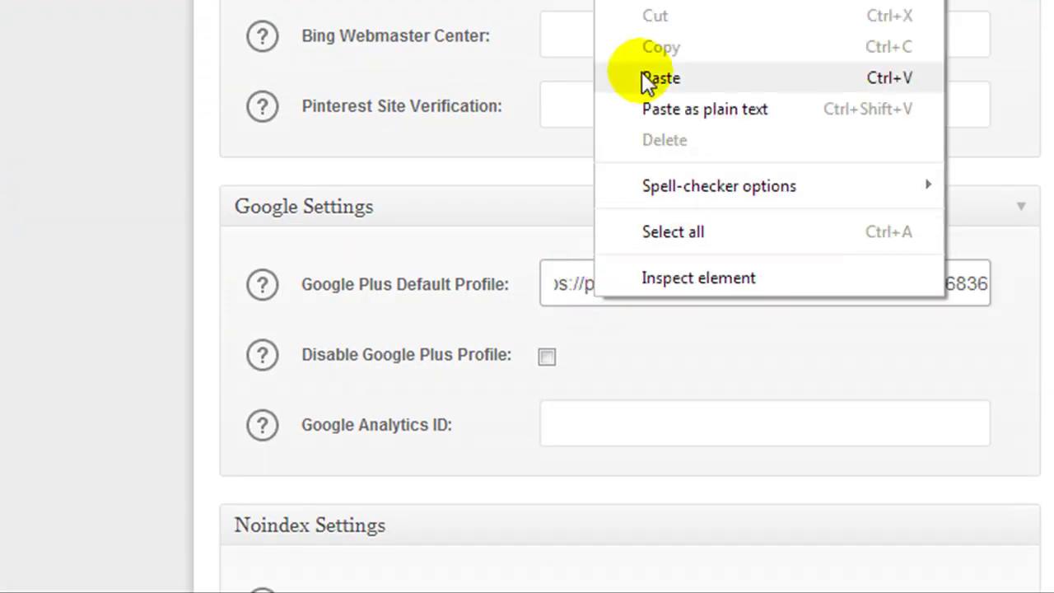
left_click(1047, 313)
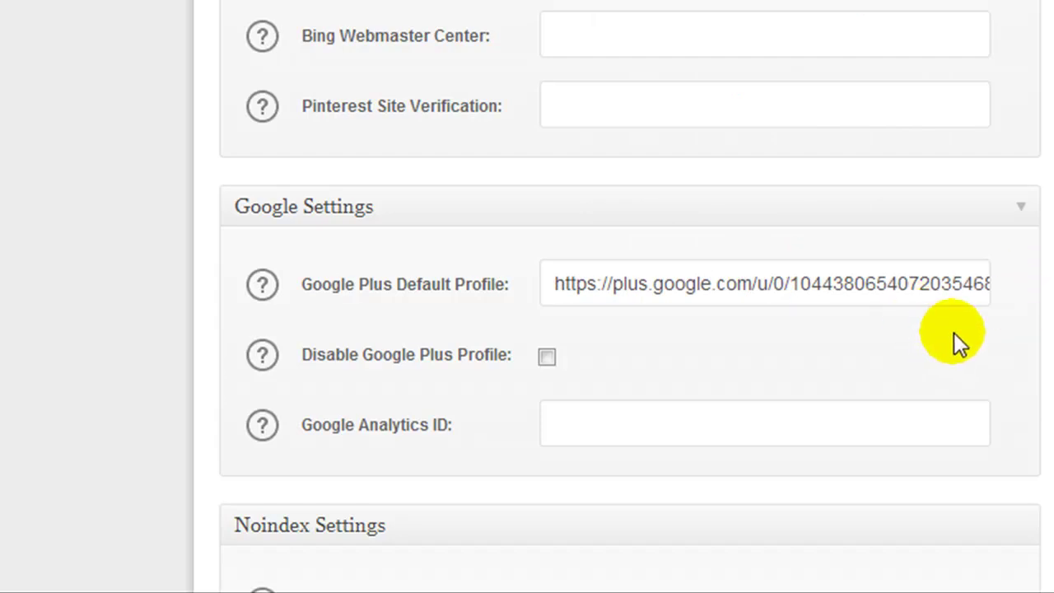
scroll(955, 337, "down", 2)
scroll(1025, 297, "down", 10)
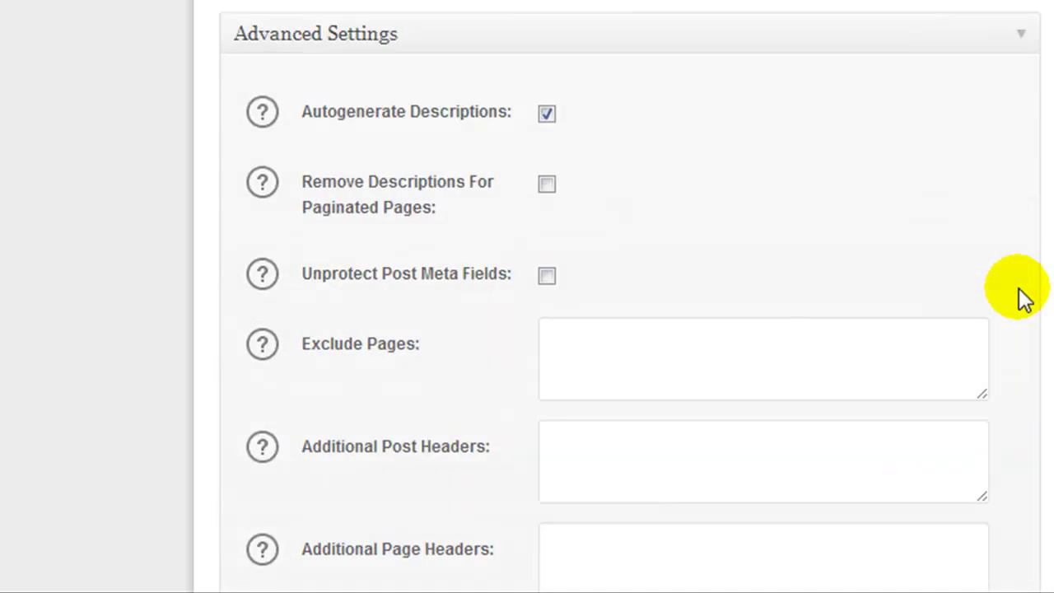
left_click(314, 485)
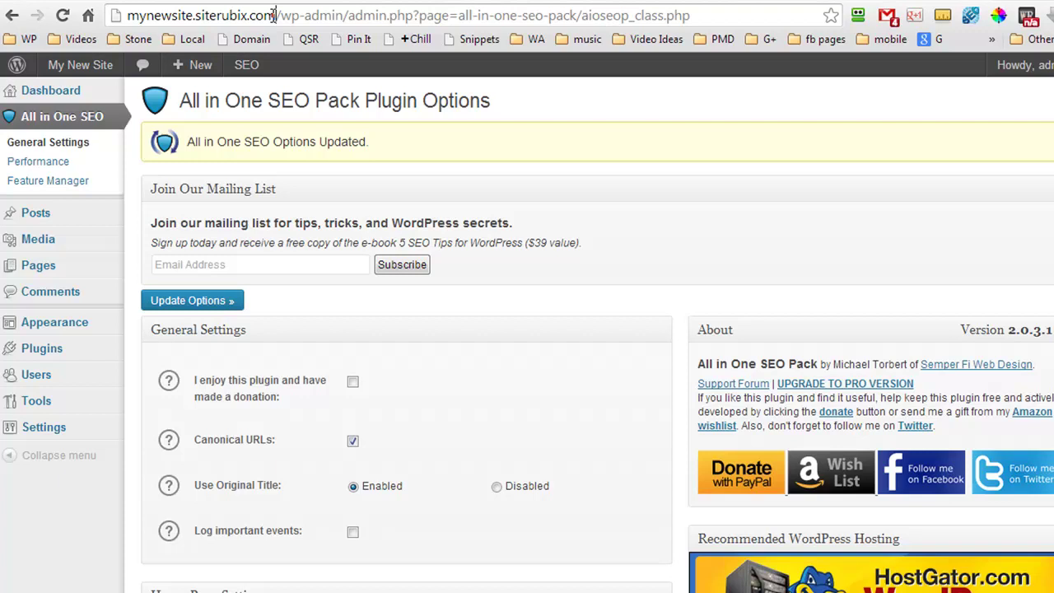
- Copy the site domain mynewsite.siterubix.com from the address bar
left_click_drag(273, 15, 132, 18)
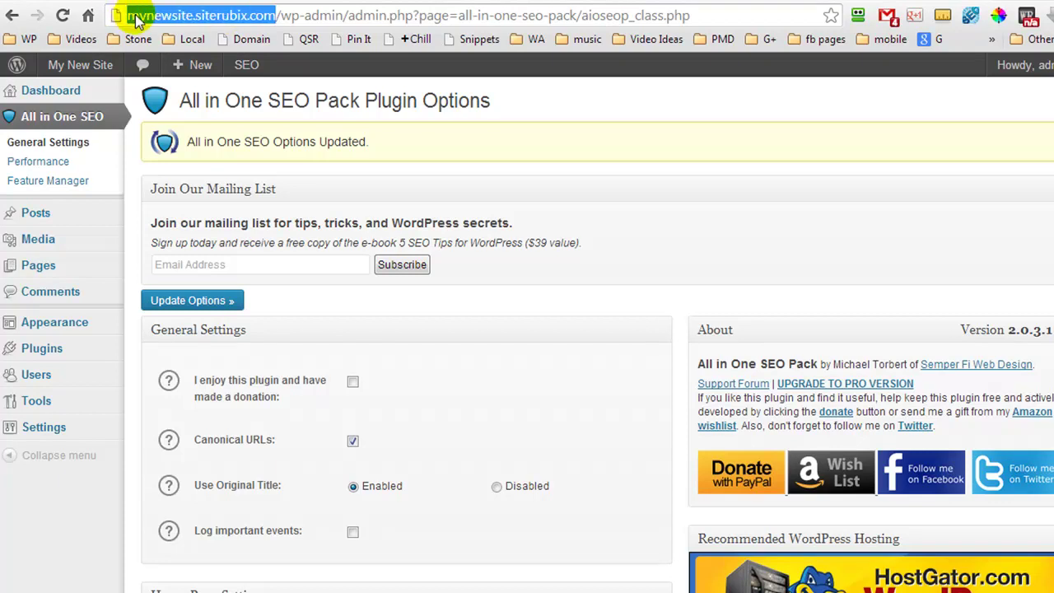
right_click(135, 20)
left_click(170, 46)
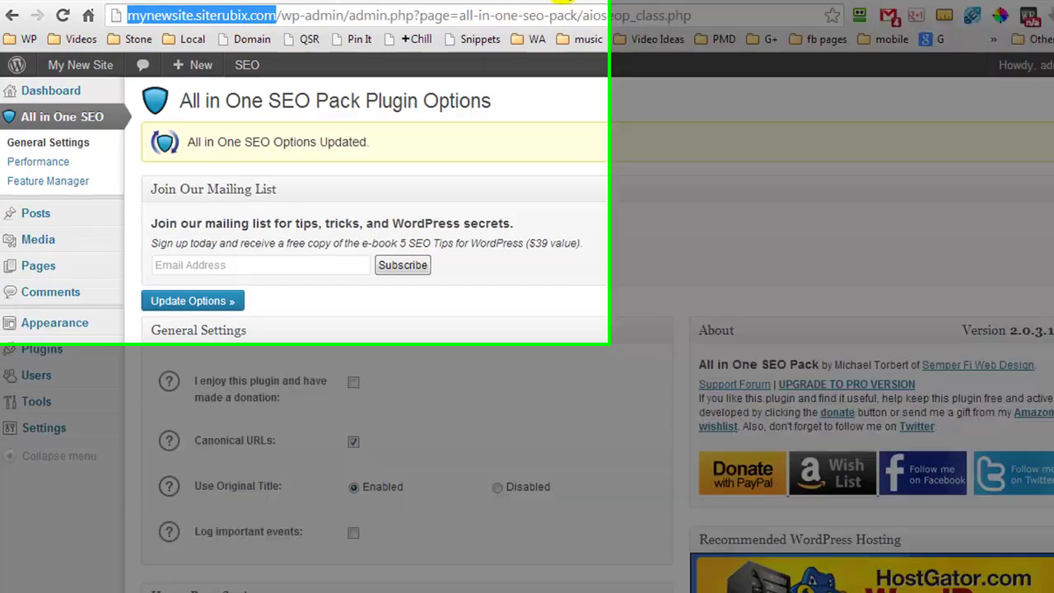
left_click(398, 2)
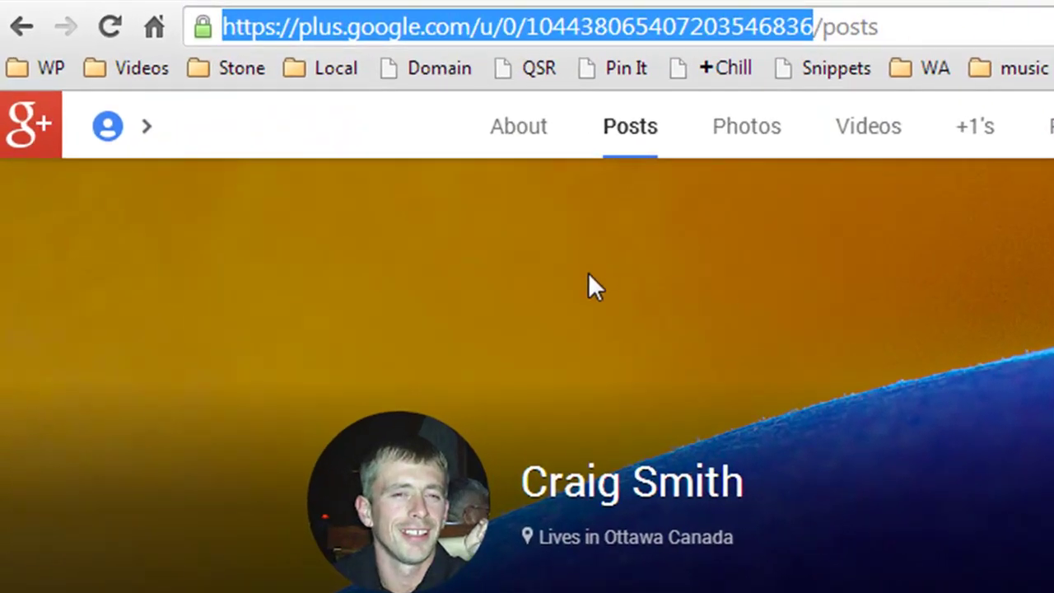
- Open the Google+ profile's About page and start editing its Links section
left_click(518, 134)
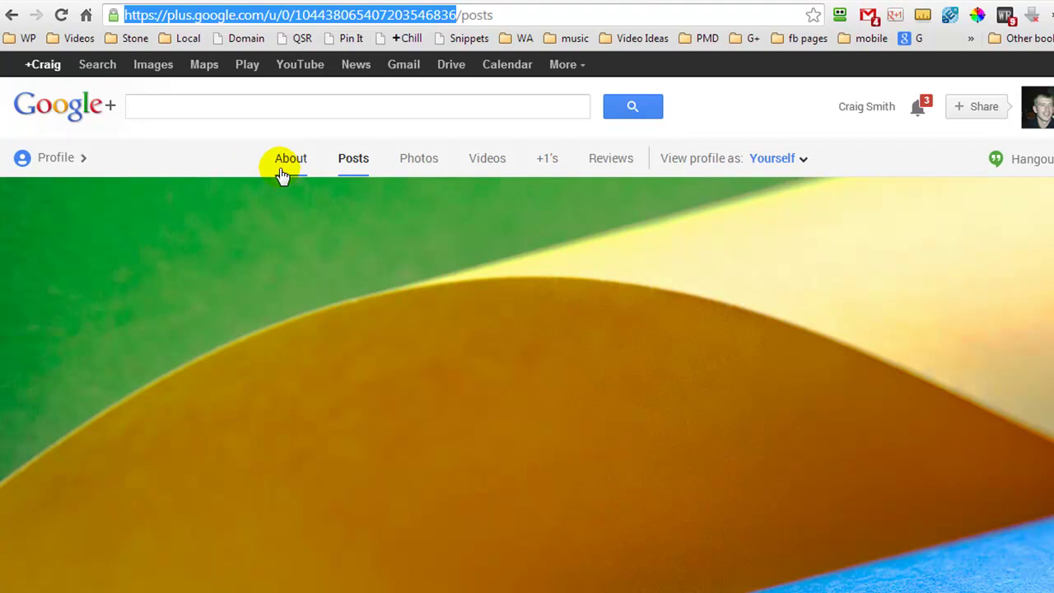
left_click(286, 161)
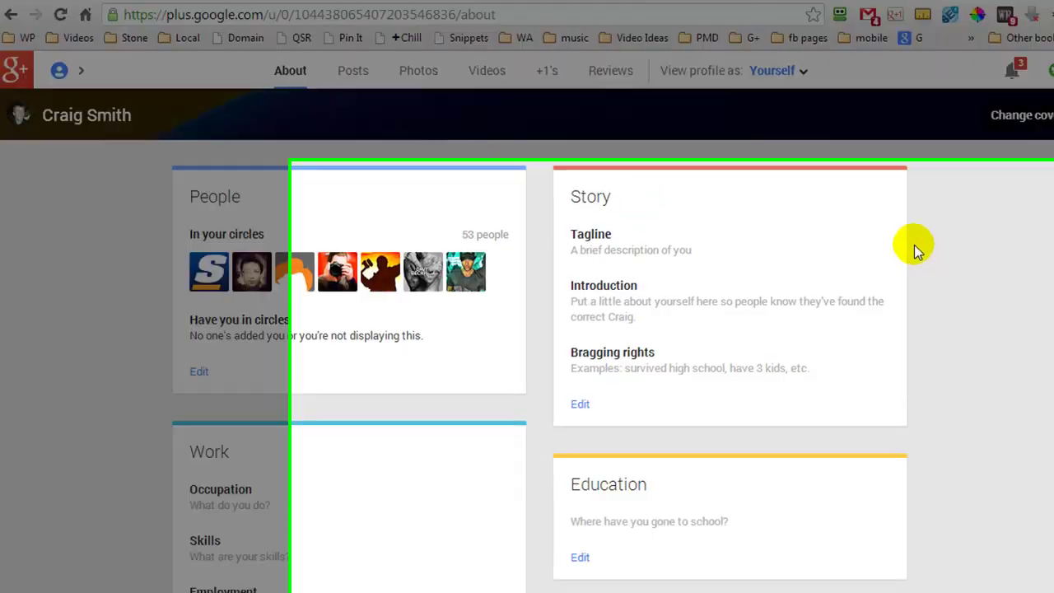
scroll(919, 254, "down", 4)
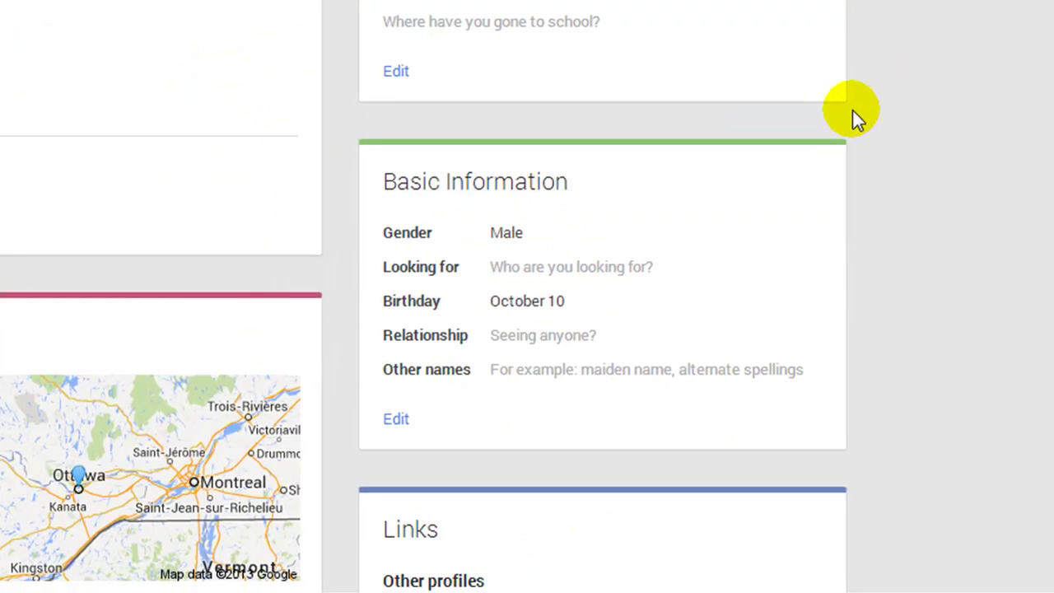
scroll(853, 109, "down", 6)
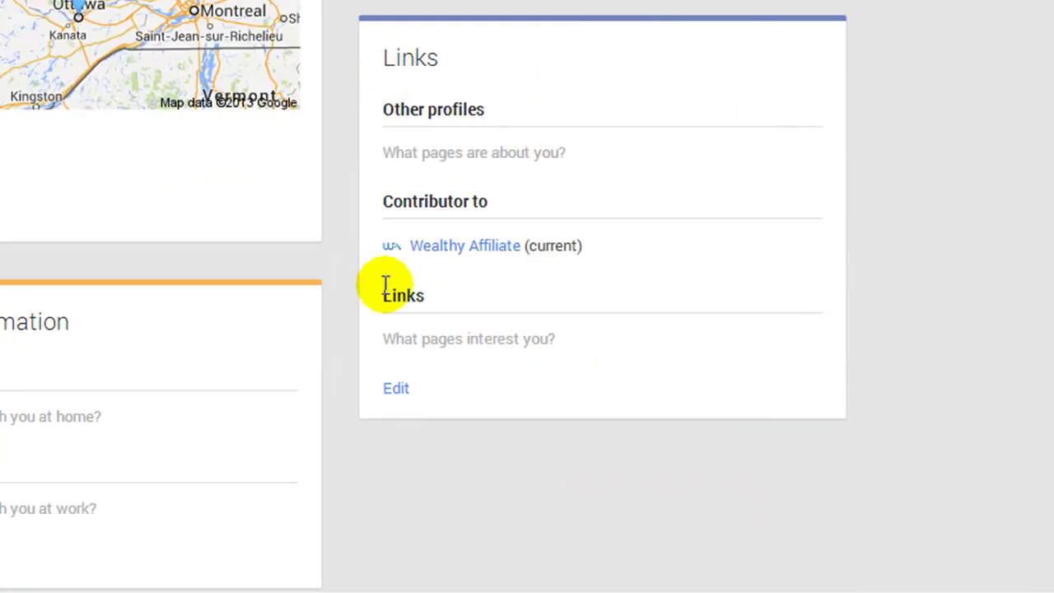
left_click(396, 391)
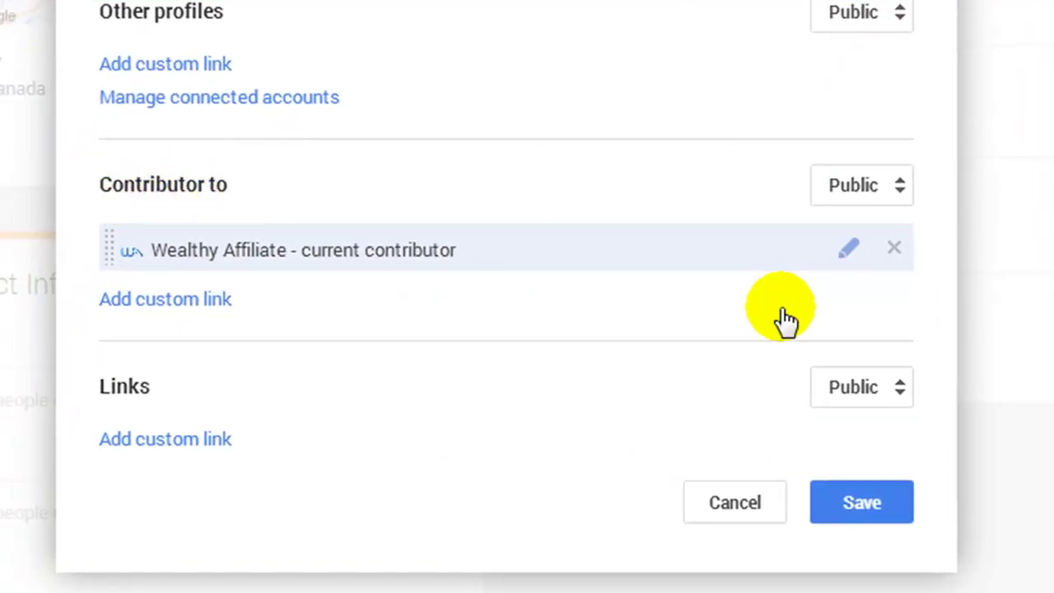
left_click(161, 313)
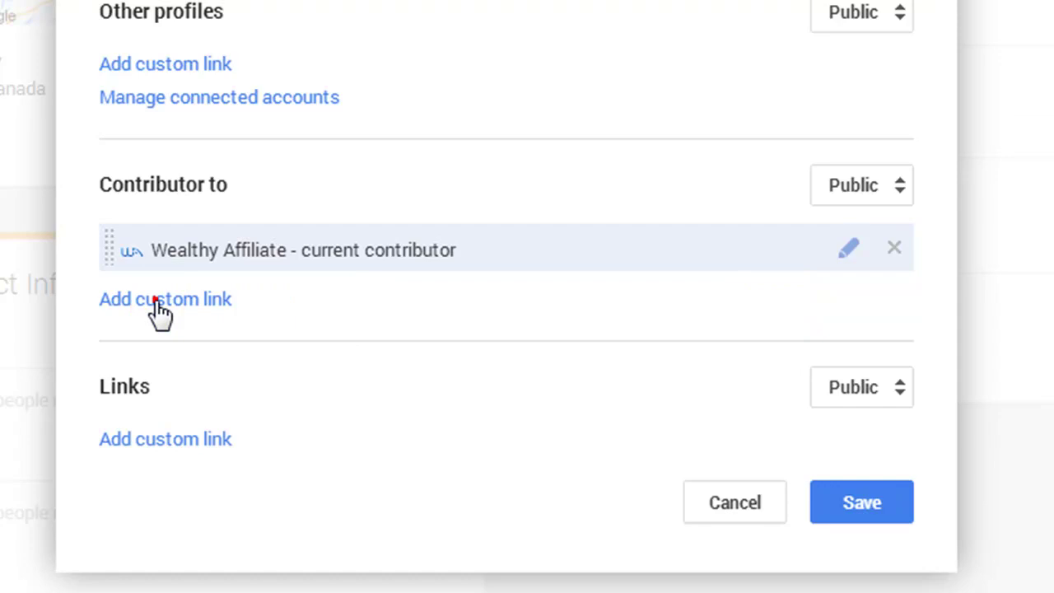
left_click(254, 326)
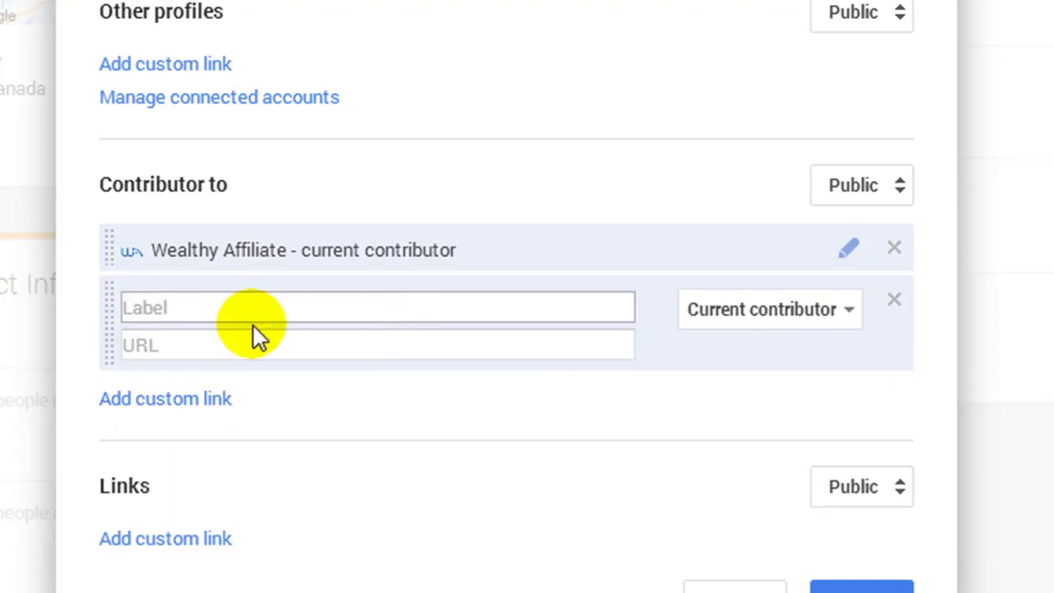
type("Site Name")
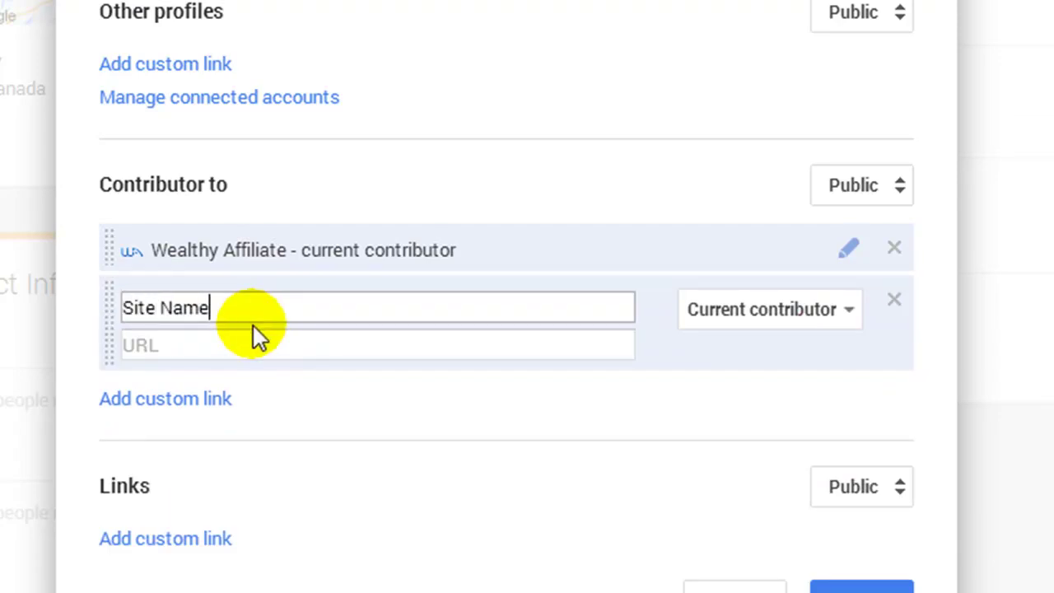
left_click(223, 341)
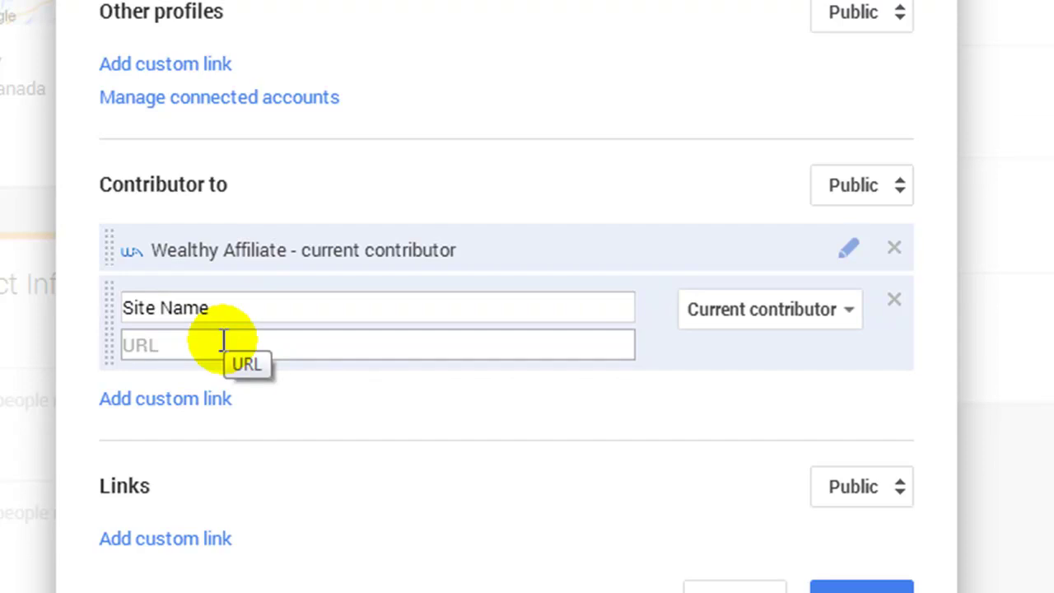
key("ctrl+v")
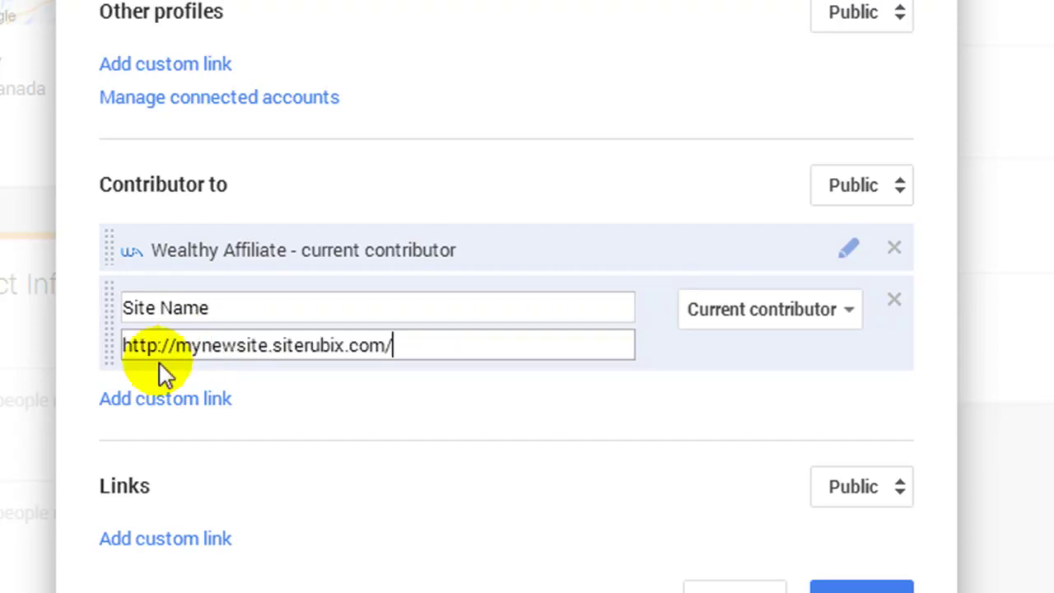
key("BackSpace")
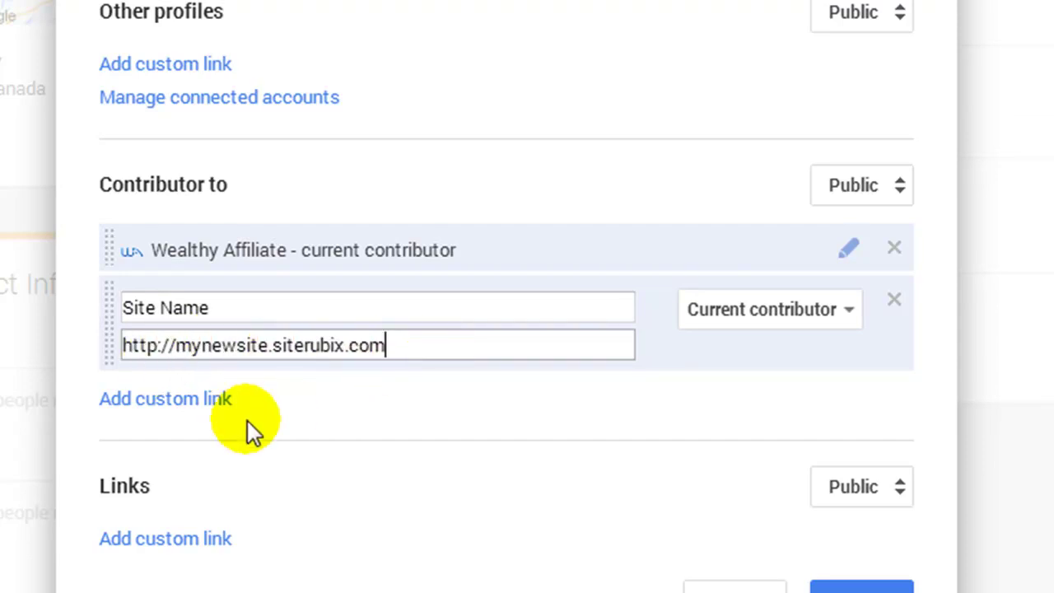
left_click(856, 588)
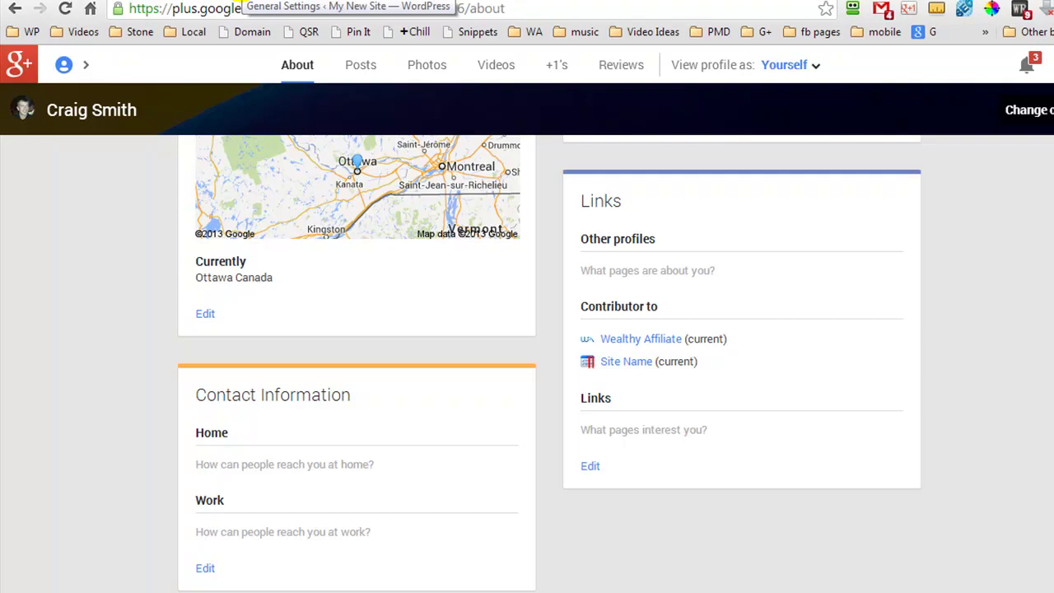
left_click(264, 1)
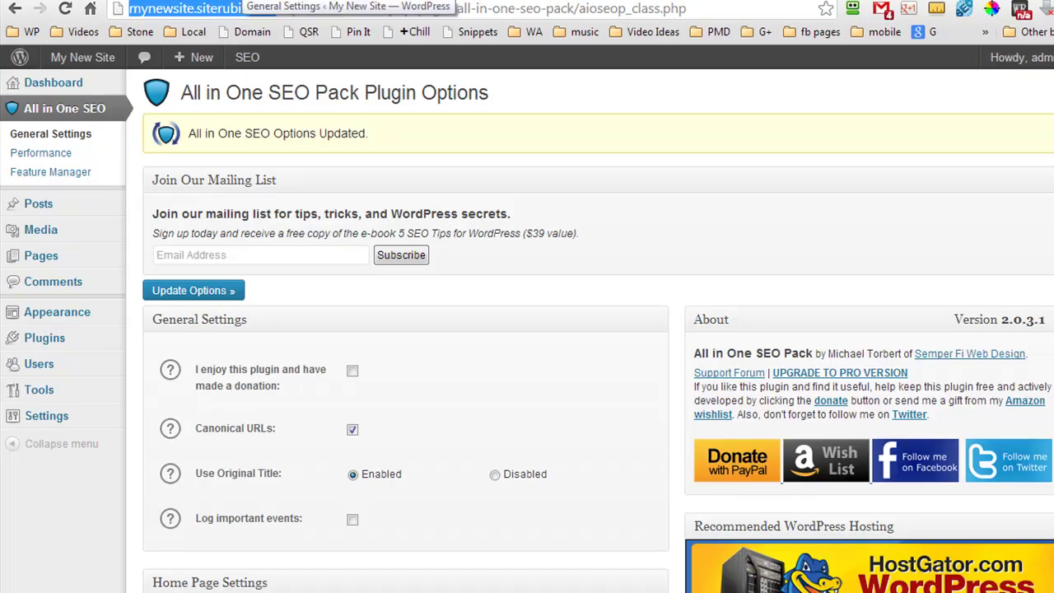
- Open the My New Site front page and copy its address mynewsite.siterubix.com
right_click(80, 58)
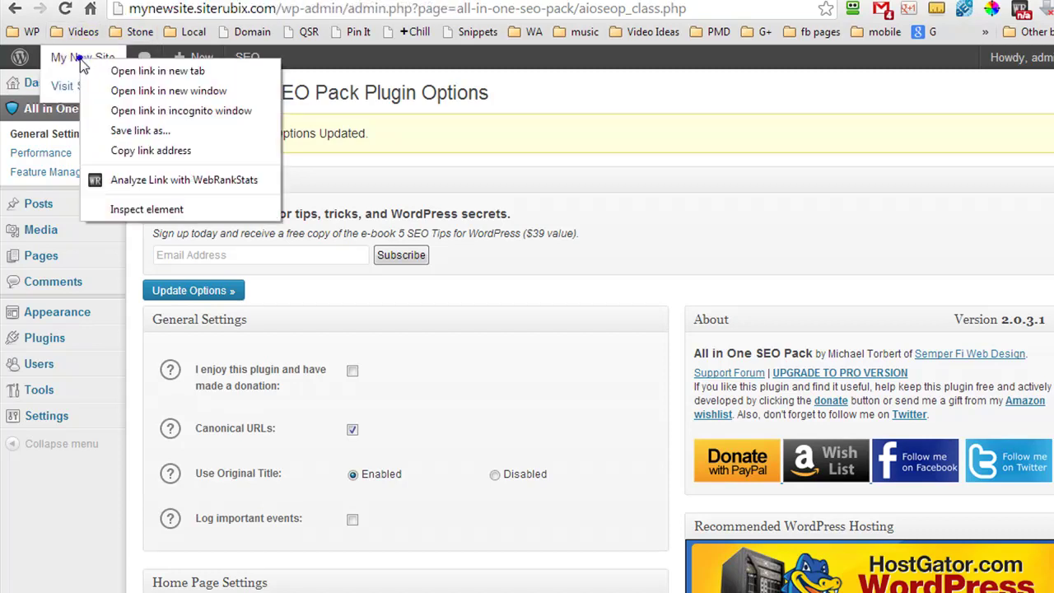
left_click(73, 53)
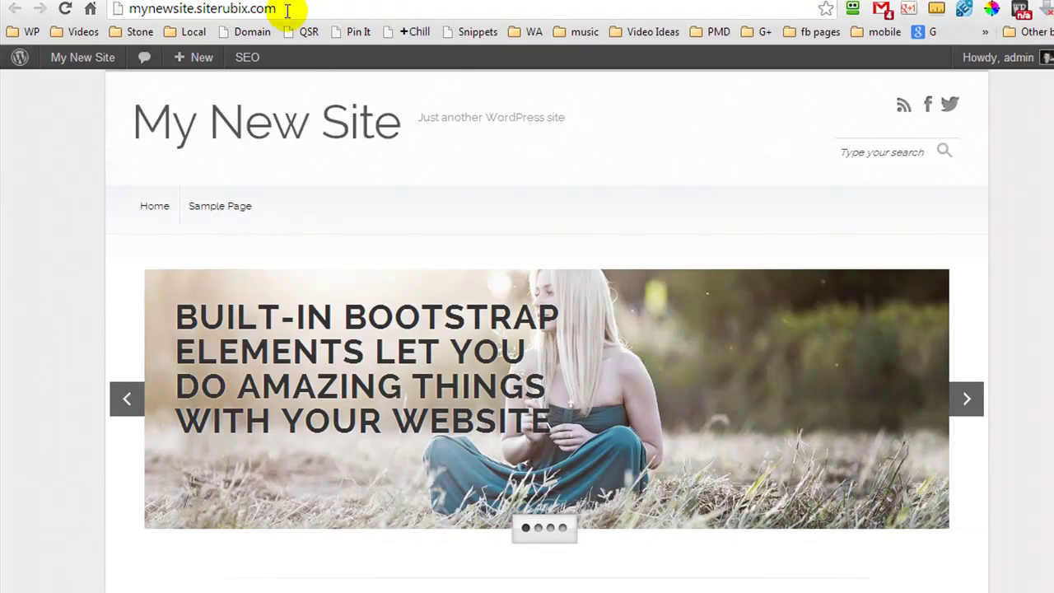
key("alt+Left")
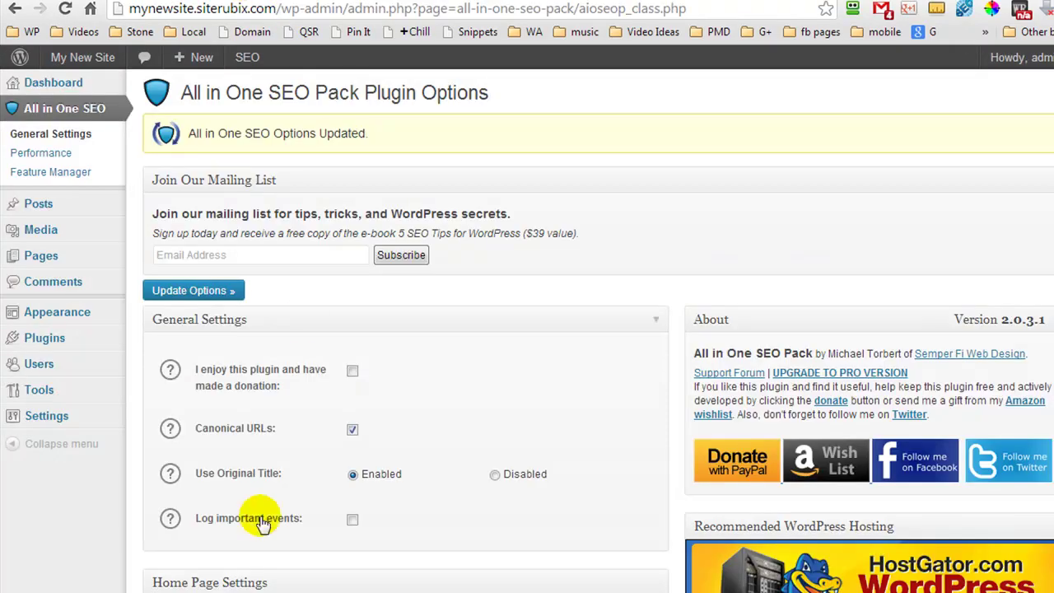
left_click(367, 2)
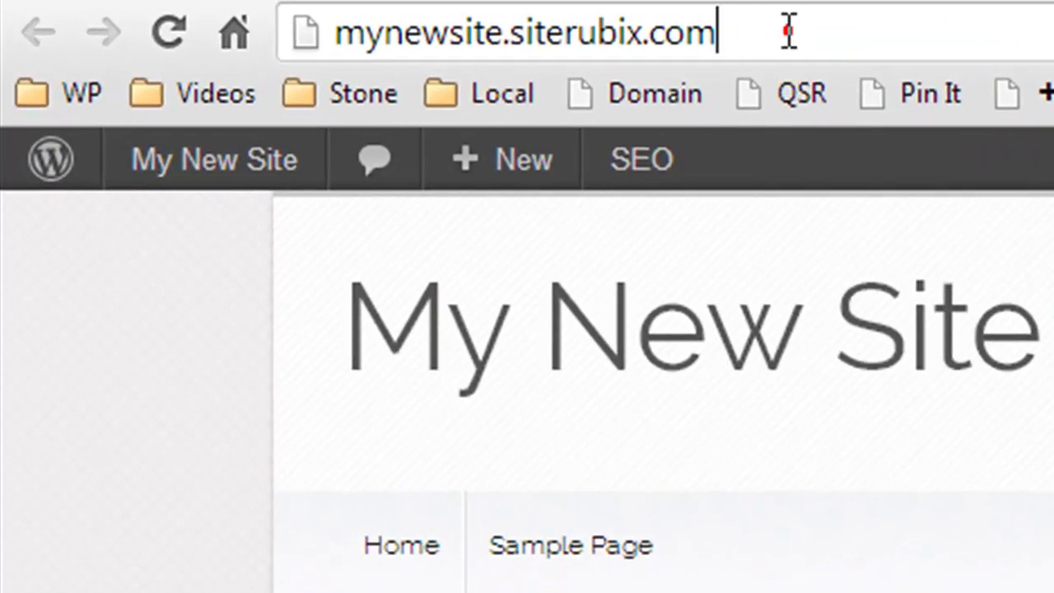
left_click(303, 8)
right_click(627, 33)
left_click(677, 115)
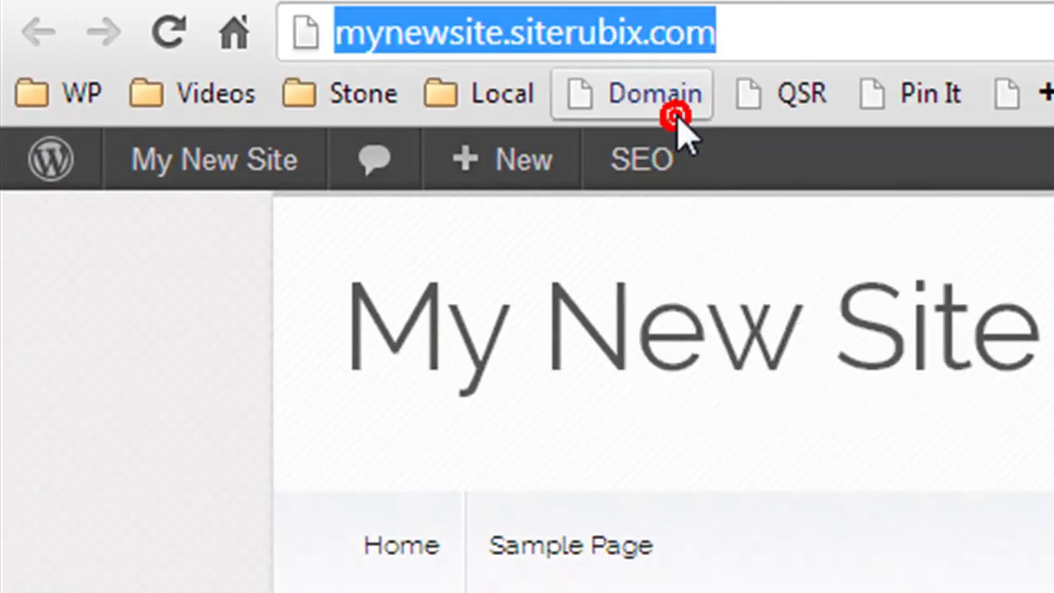
left_click(753, 84)
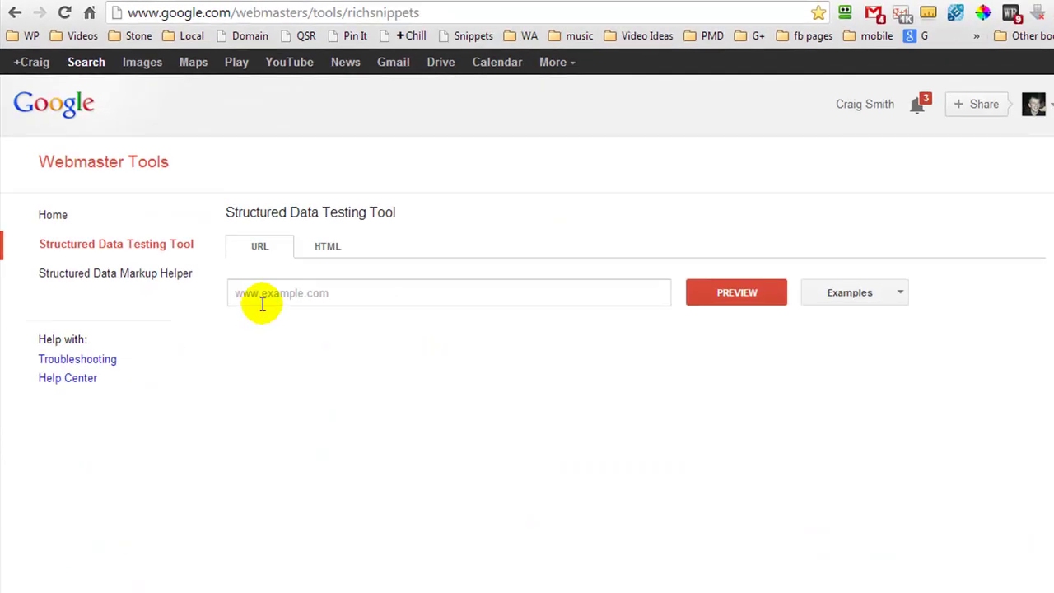
left_click(262, 294)
key("ctrl+v")
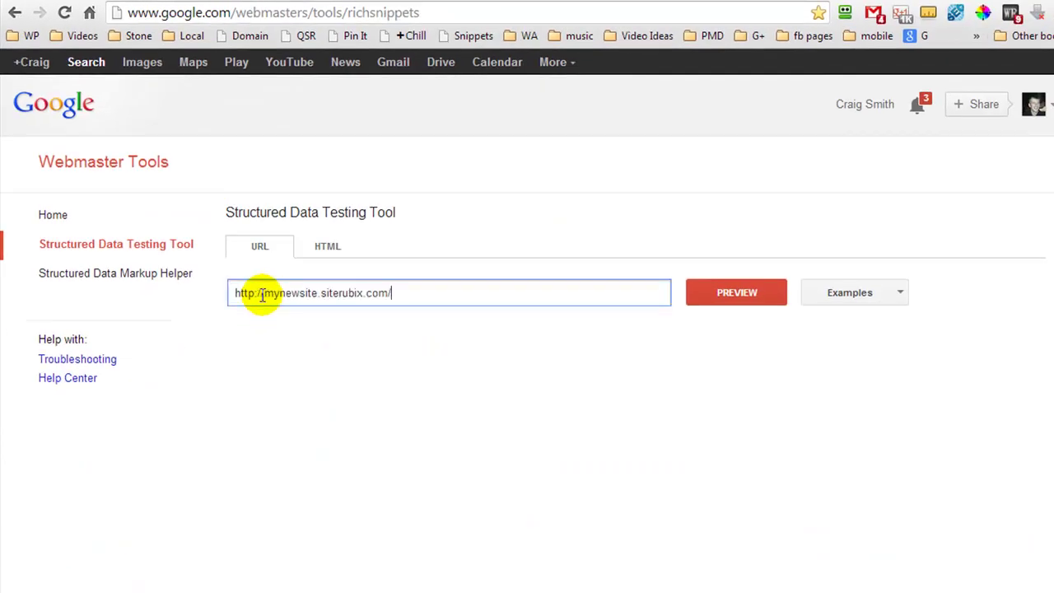
key("BackSpace")
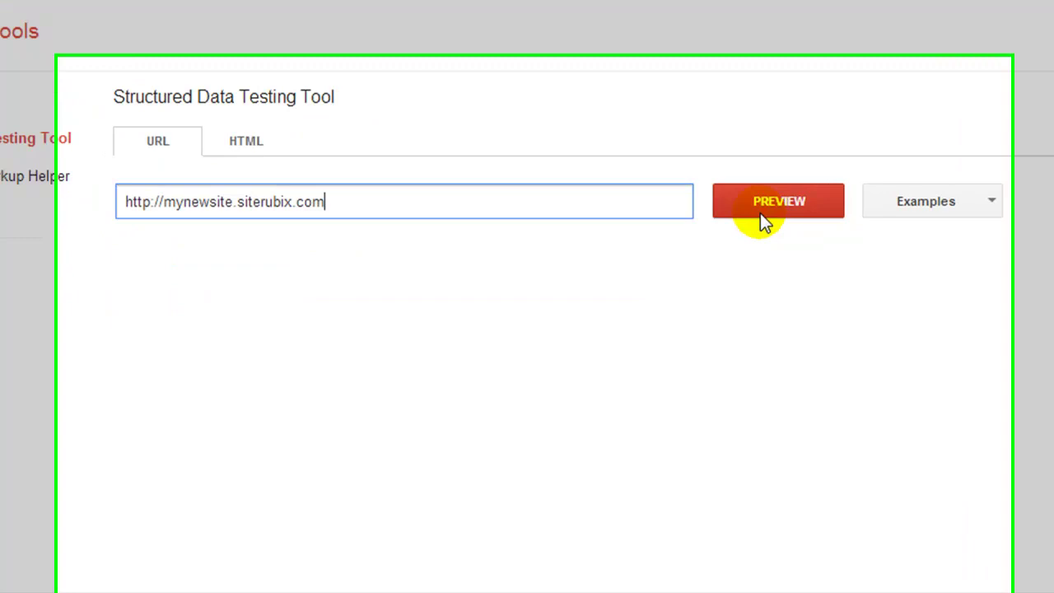
left_click(781, 179)
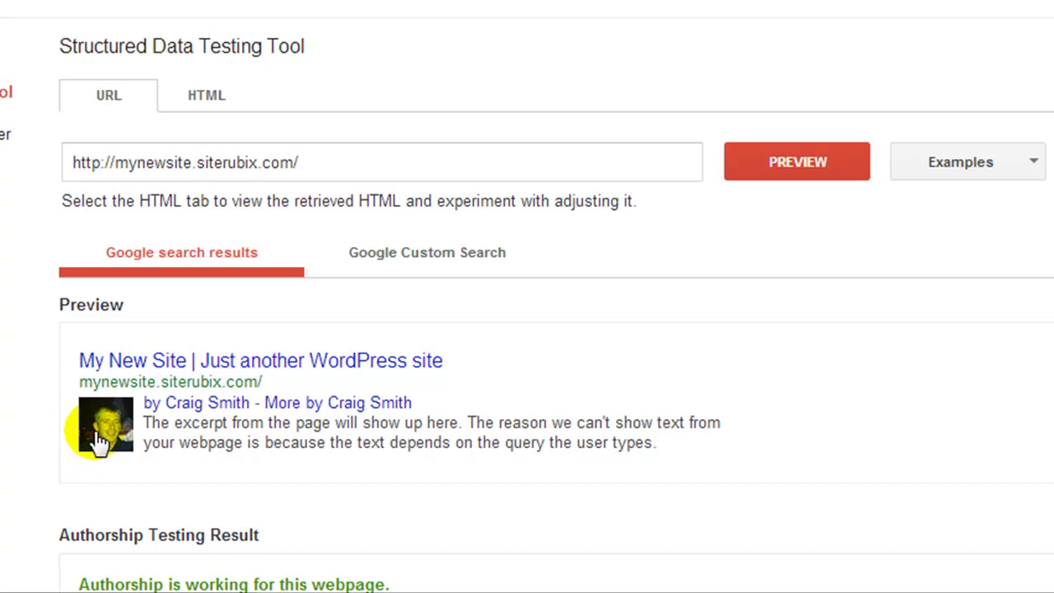
scroll(46, 329, "down", 3)
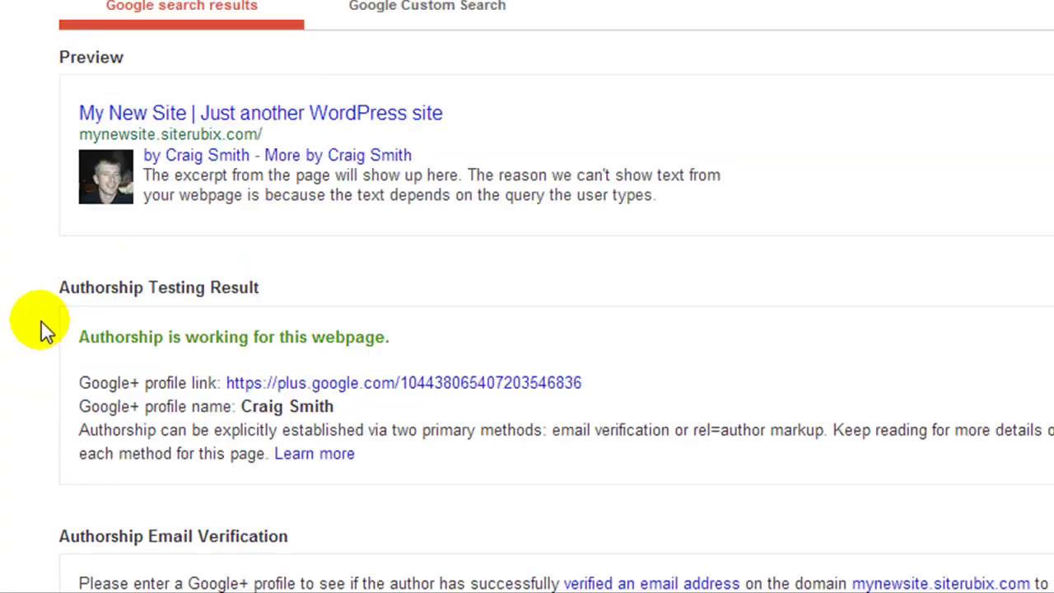
scroll(45, 329, "down", 14)
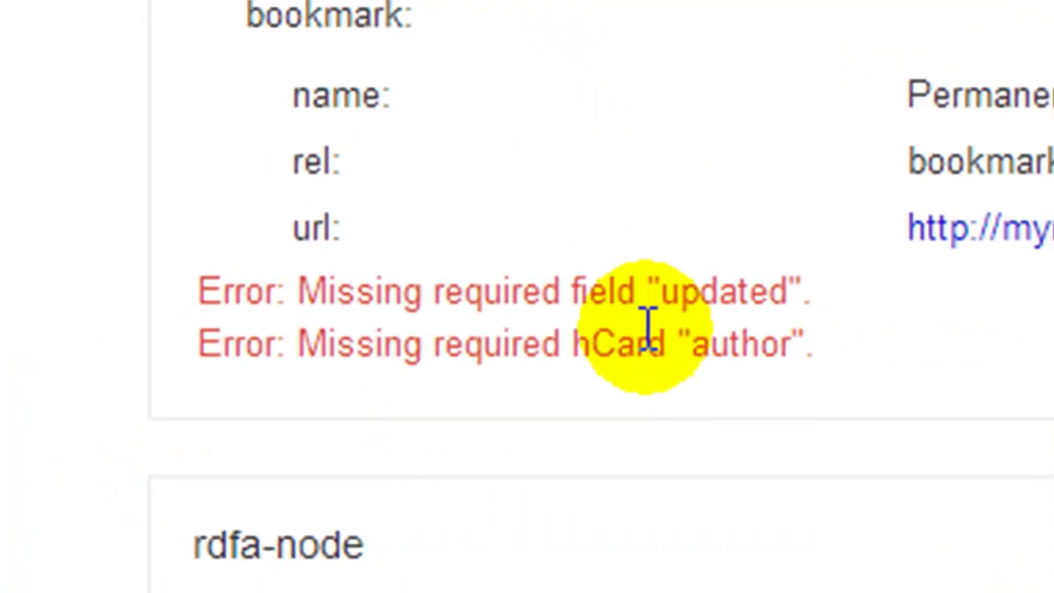
scroll(494, 370, "up", 10)
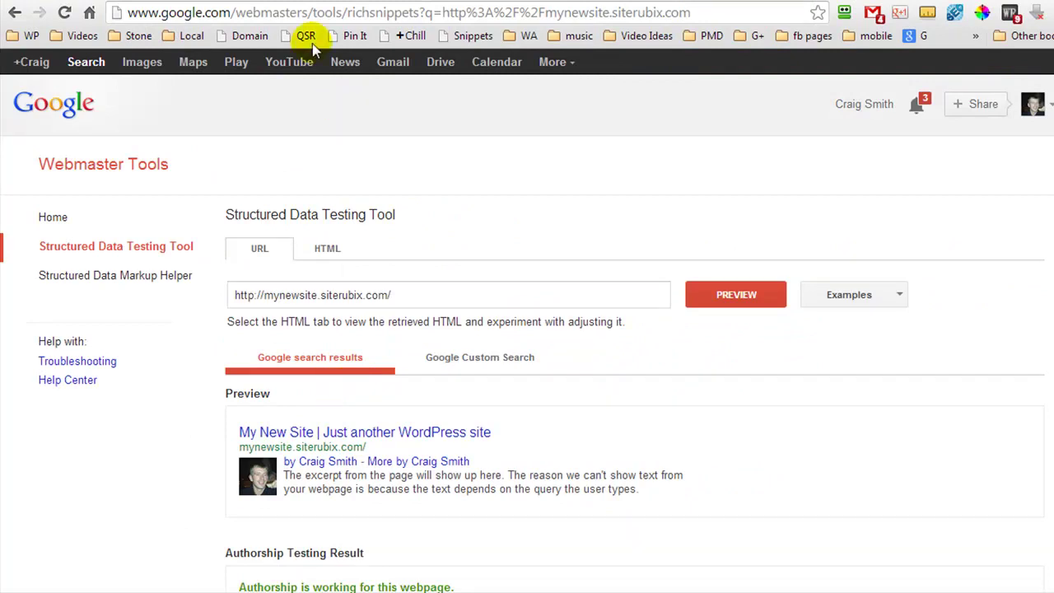
left_click(290, 12)
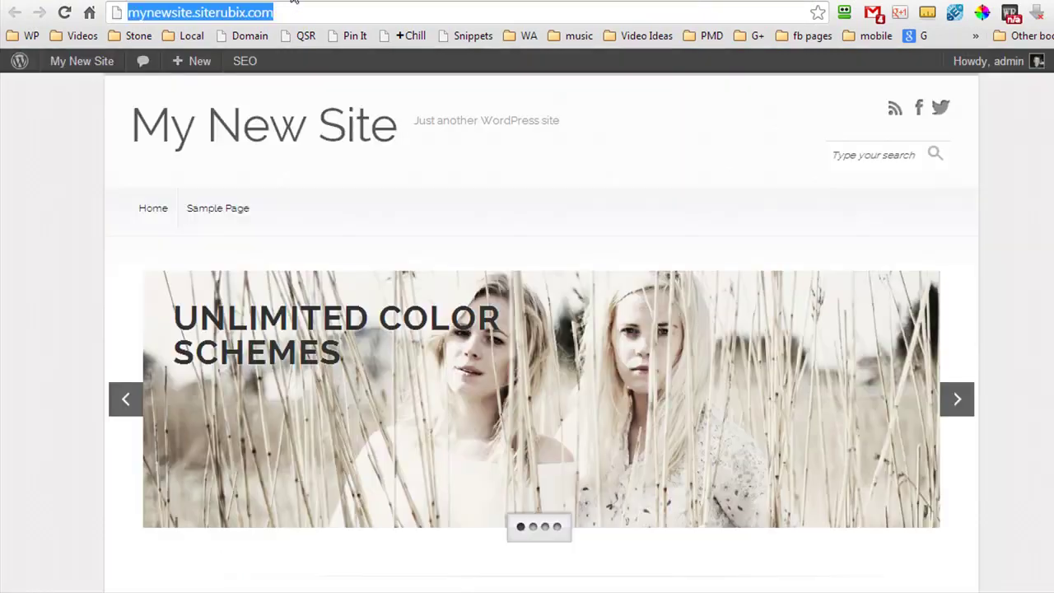
- Open the site's Sample Page from the site menu
left_click(209, 207)
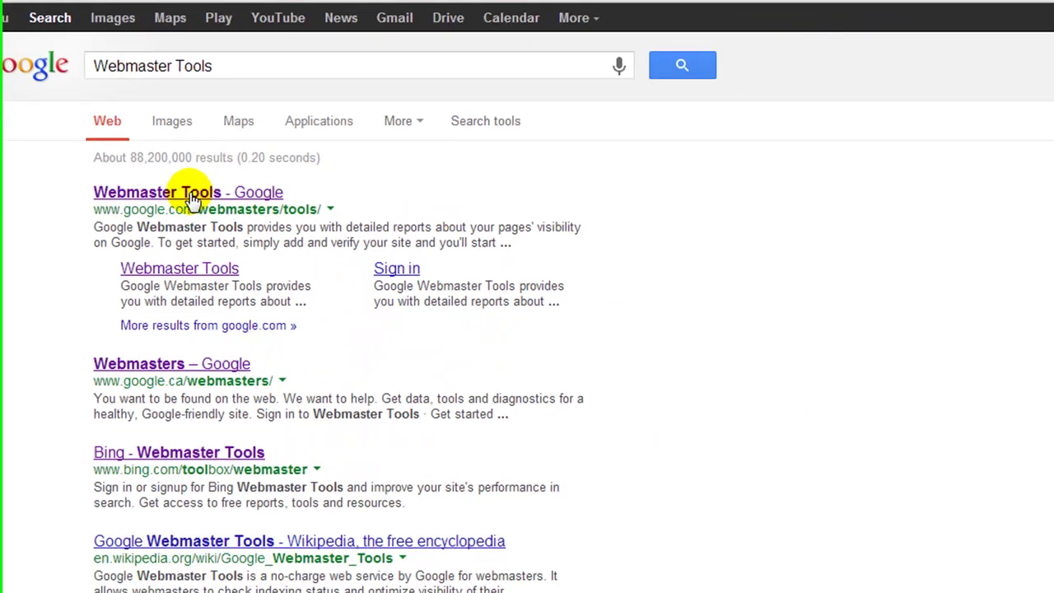
left_click(363, 310)
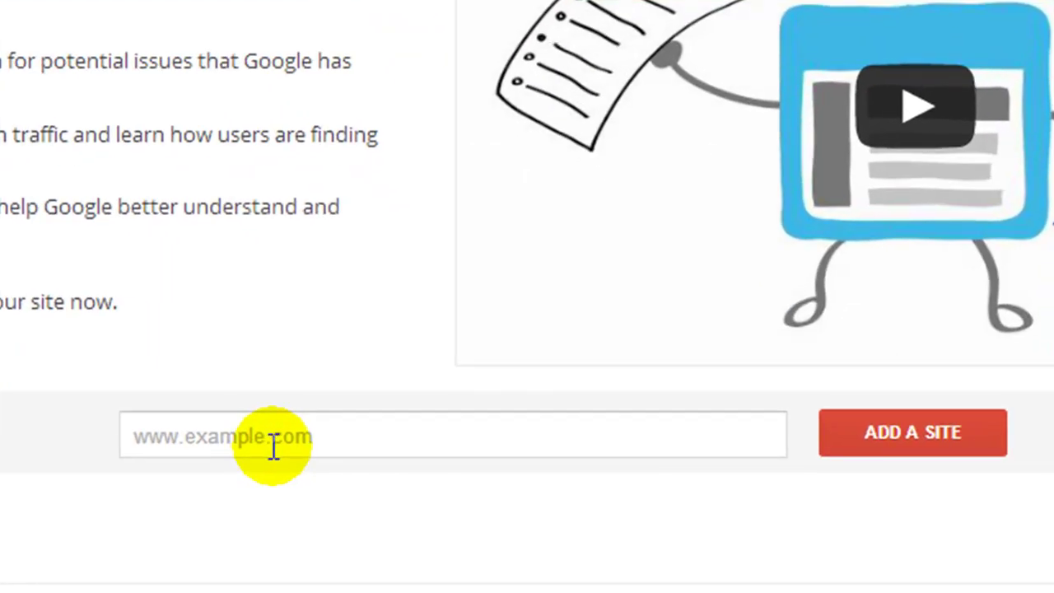
left_click(277, 444)
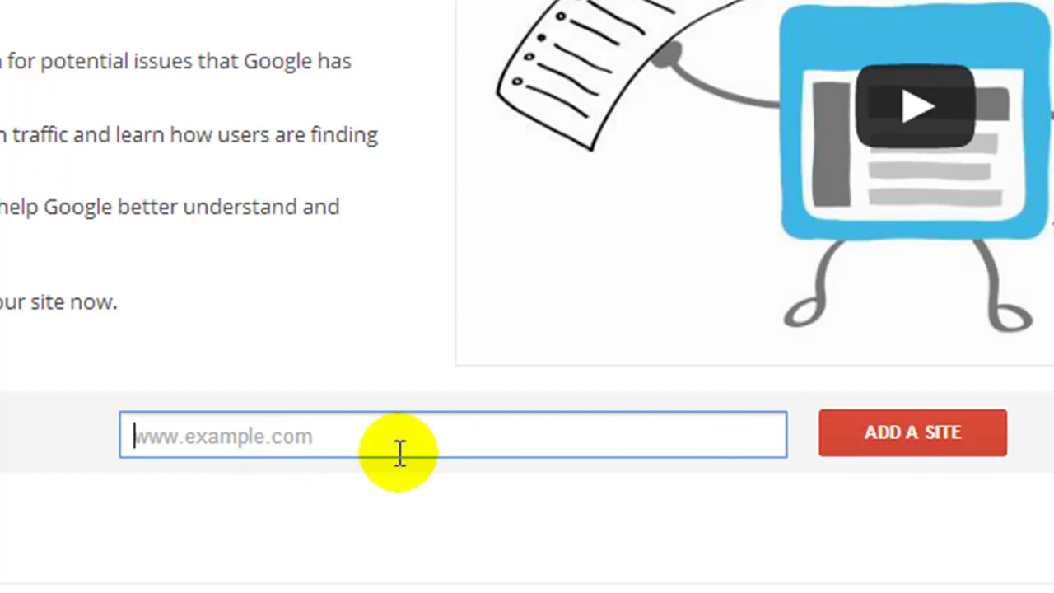
key("ctrl+v")
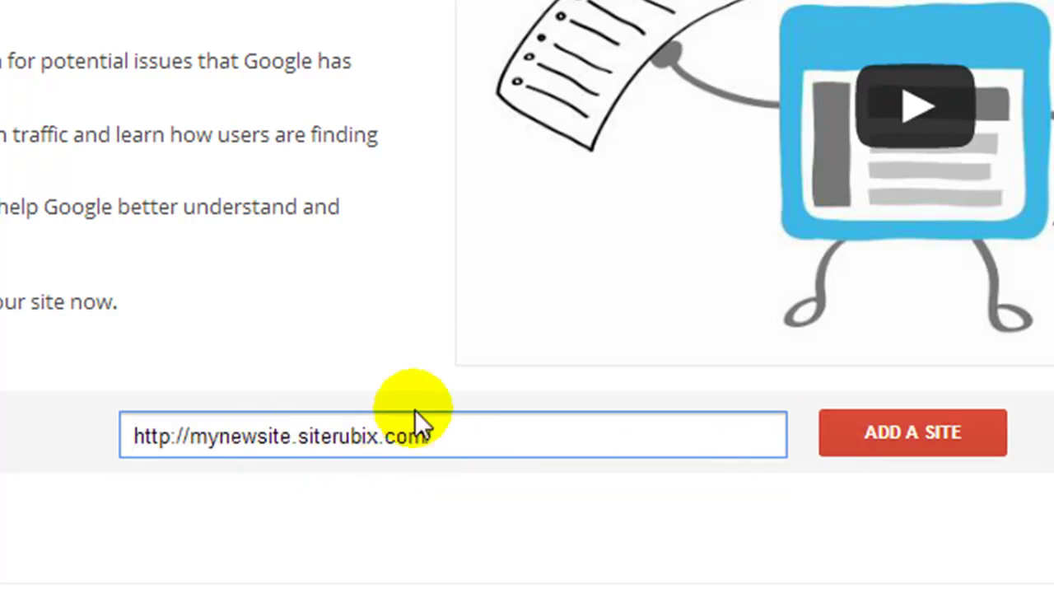
key("BackSpace")
left_click_drag(187, 436, 63, 425)
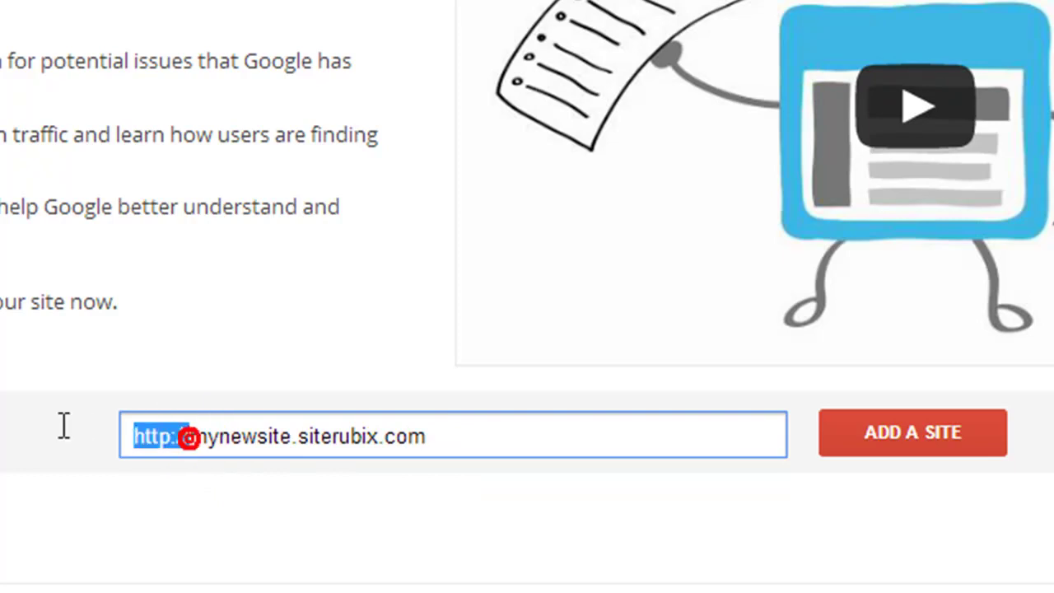
key("BackSpace")
left_click(936, 438)
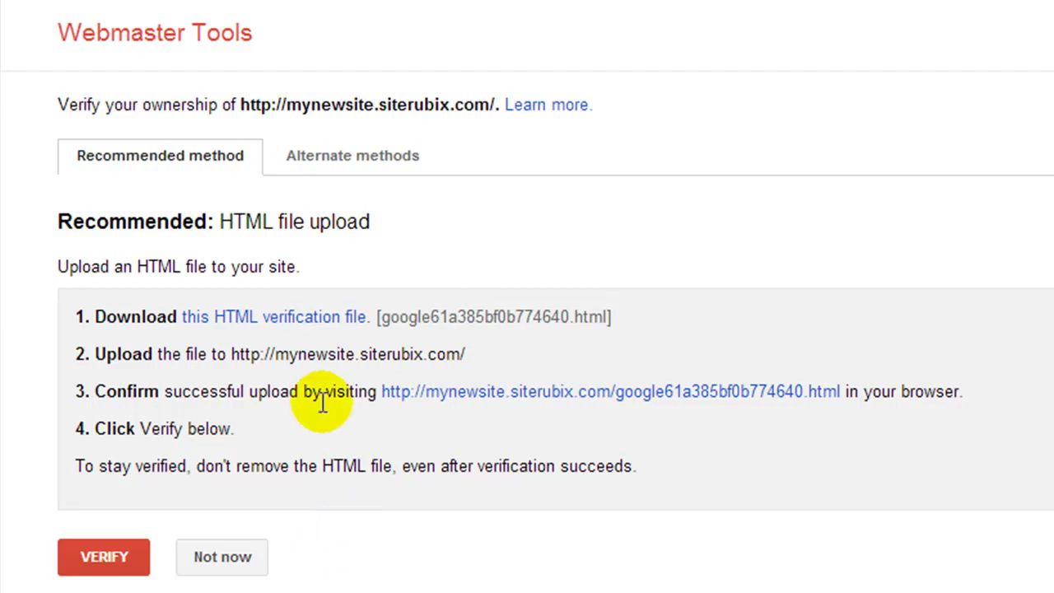
- Switch Webmaster Tools verification to the HTML tag method, copy its meta tag, and open a blank Notepad++ document
left_click(306, 168)
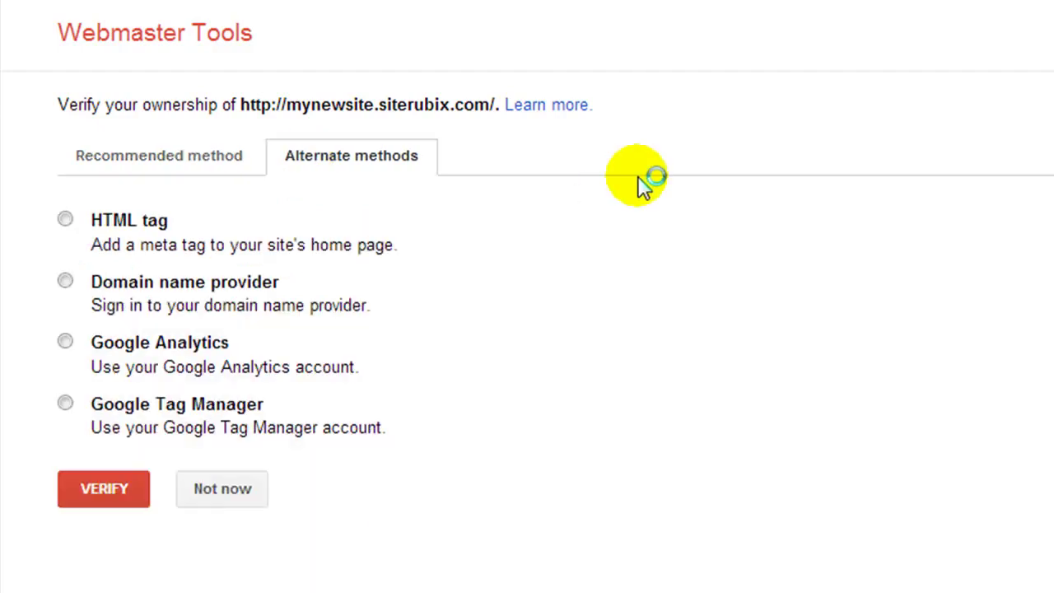
left_click(65, 219)
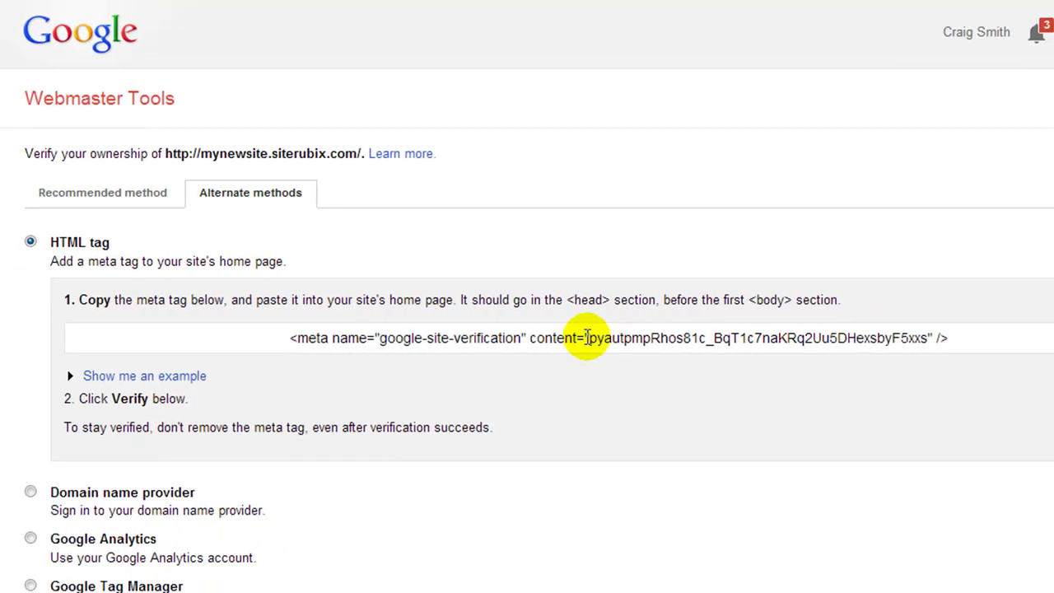
left_click_drag(587, 337, 918, 338)
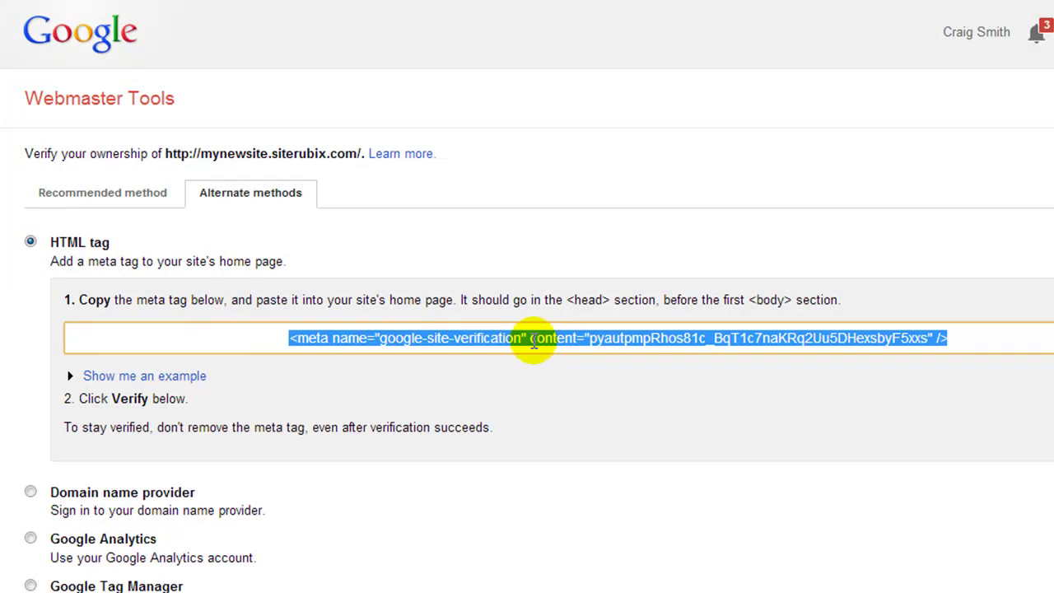
right_click(533, 338)
left_click(579, 82)
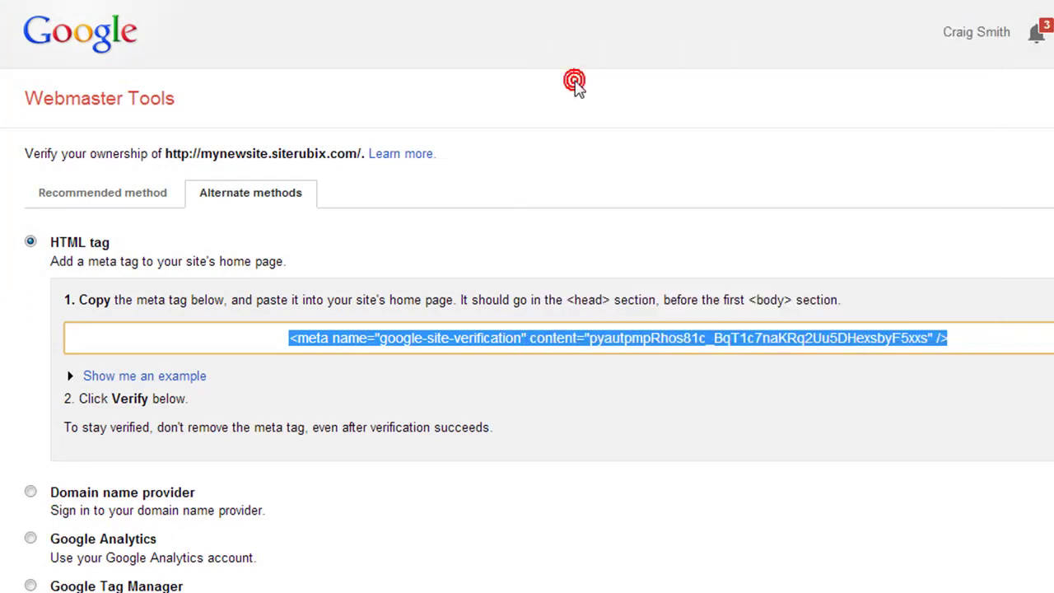
left_click(407, 529)
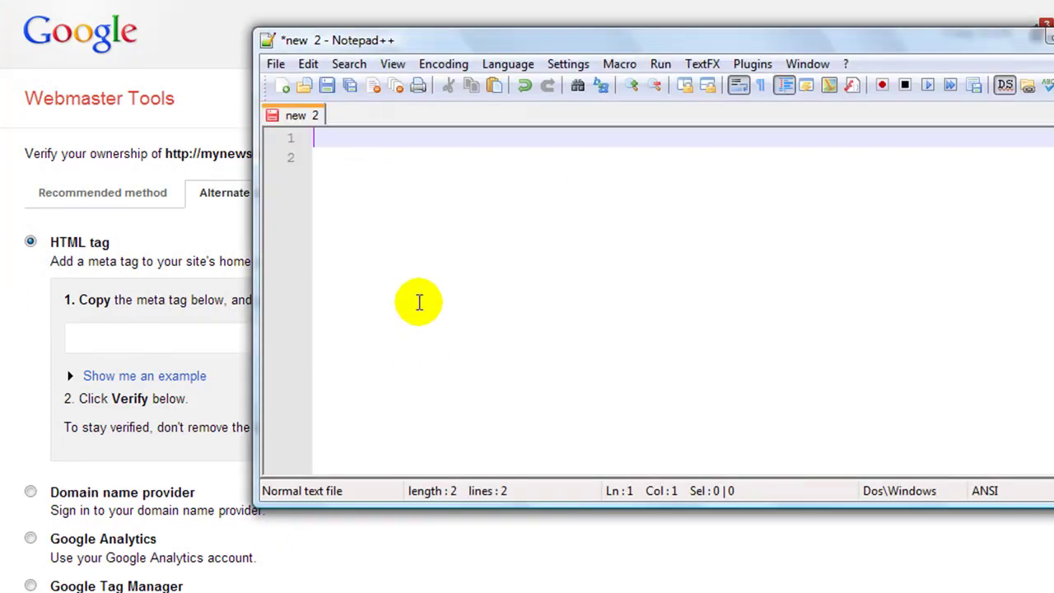
- Paste the meta tag into Notepad++ and copy just its content verification code
key("ctrl+v")
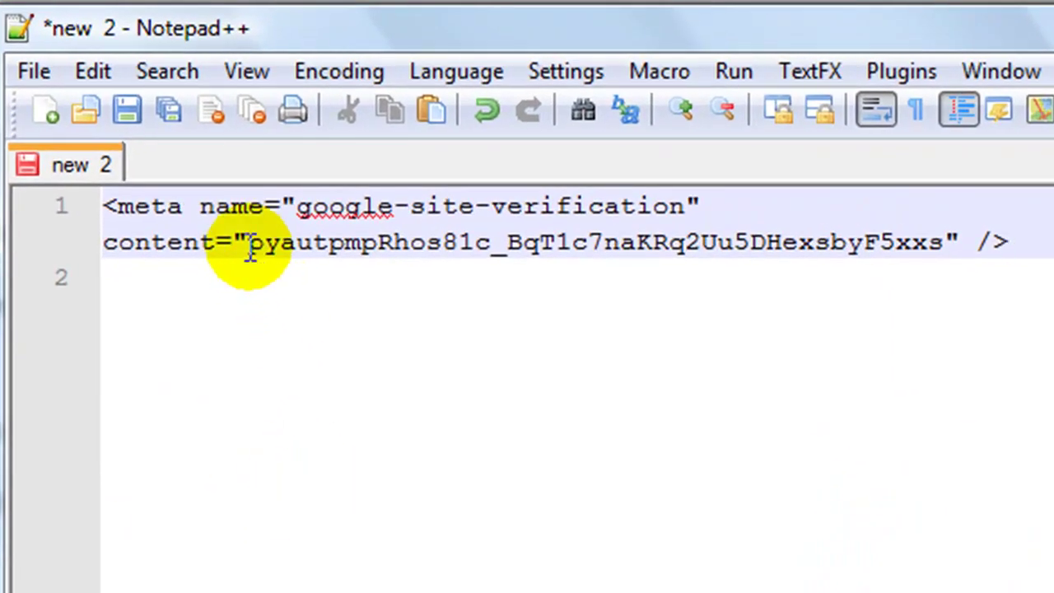
left_click_drag(247, 244, 941, 248)
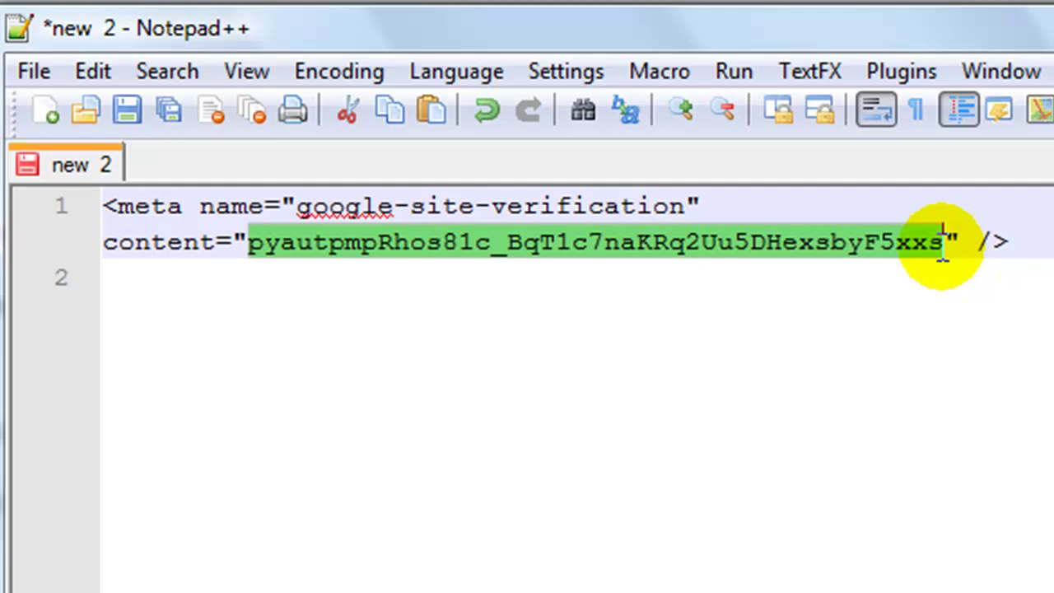
right_click(898, 240)
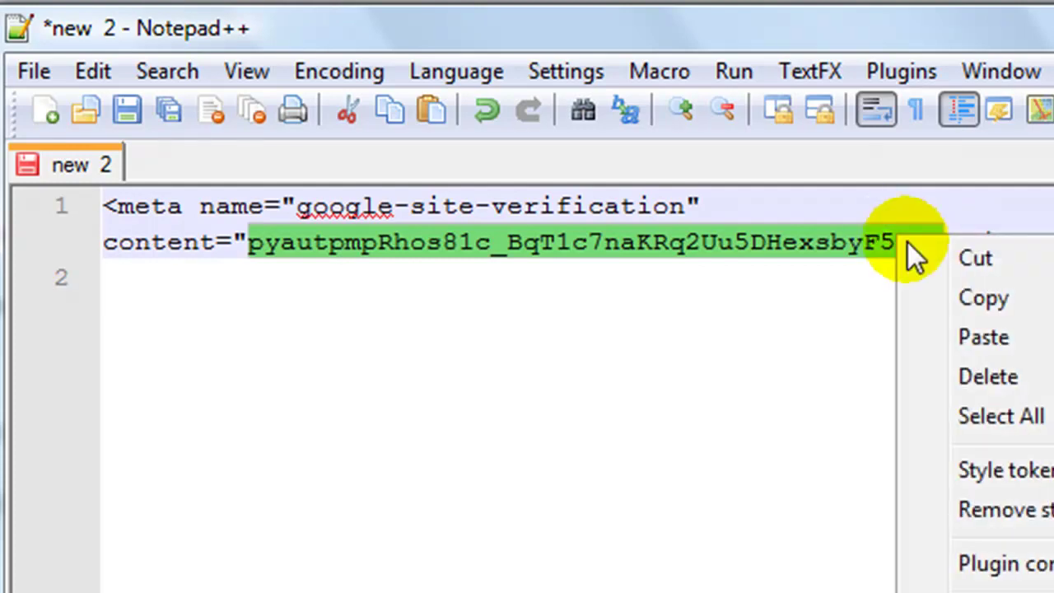
left_click(959, 305)
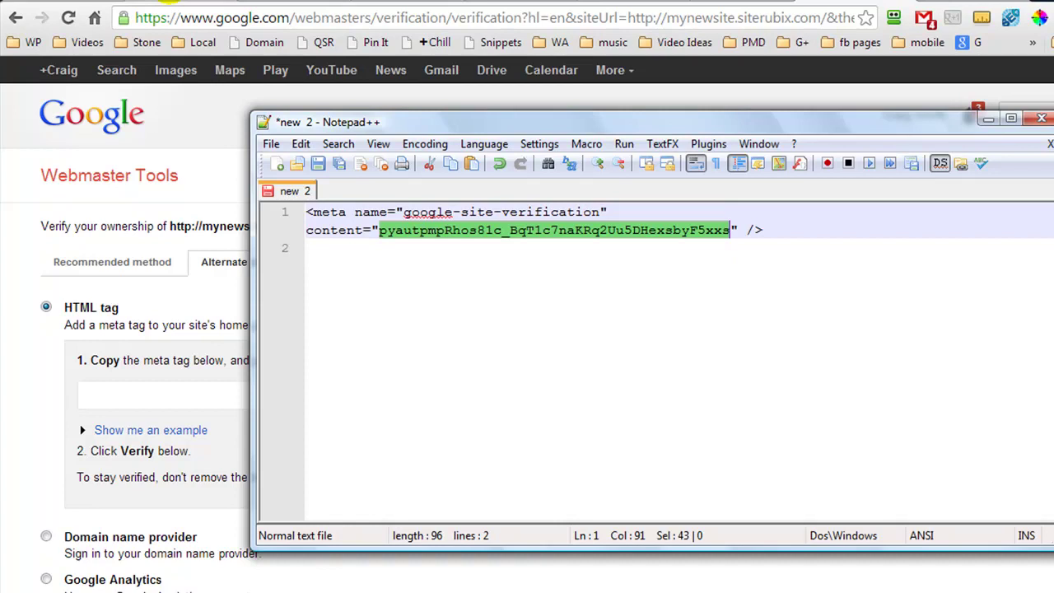
left_click(169, 1)
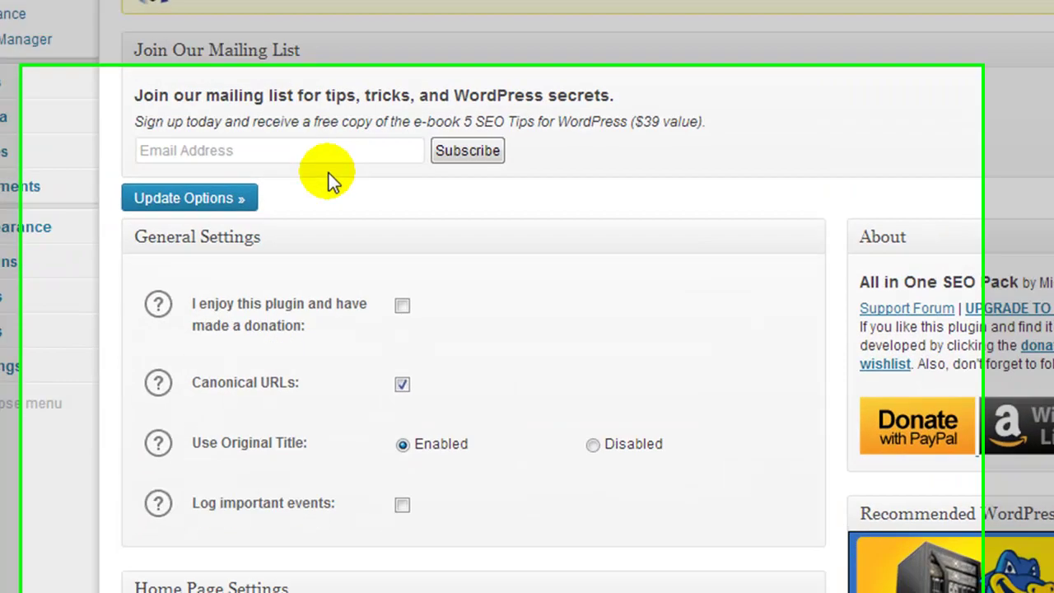
- Paste the verification code into All in One SEO's Google Webmaster Tools field and update the options
scroll(317, 296, "down", 5)
scroll(338, 123, "down", 15)
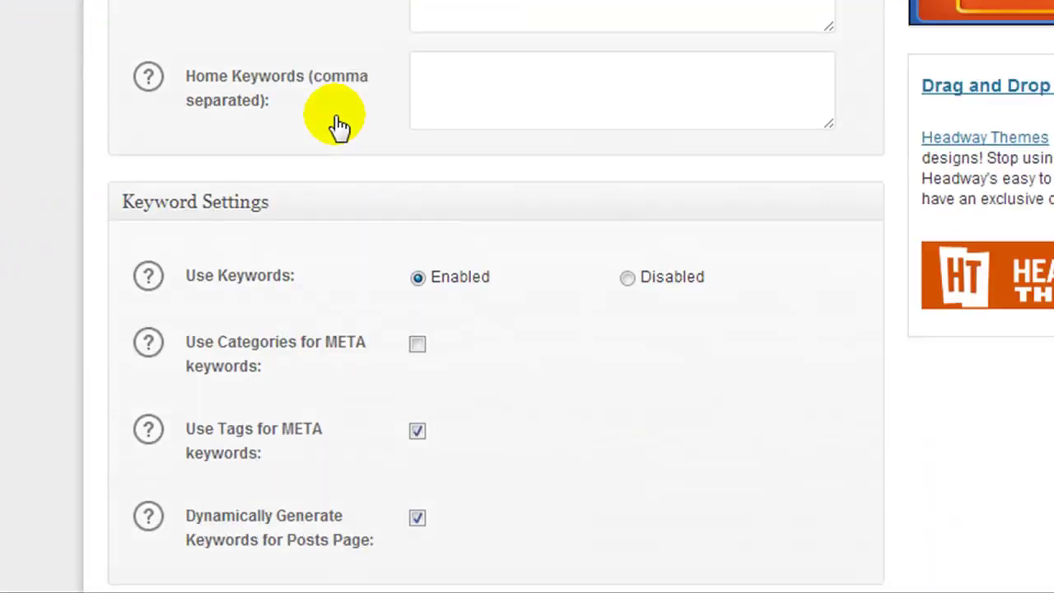
scroll(333, 113, "down", 5)
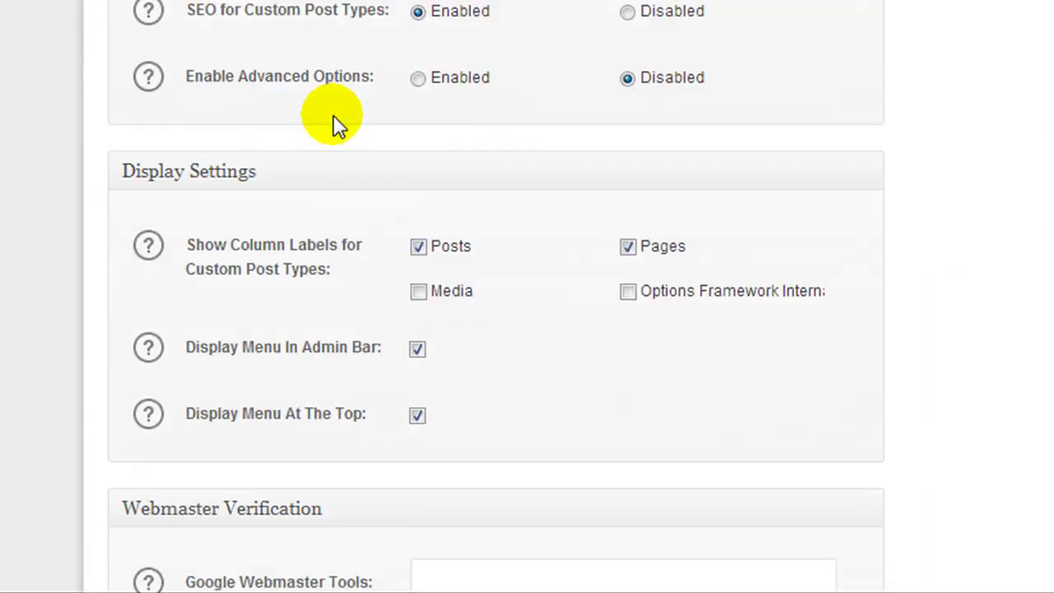
scroll(333, 115, "down", 5)
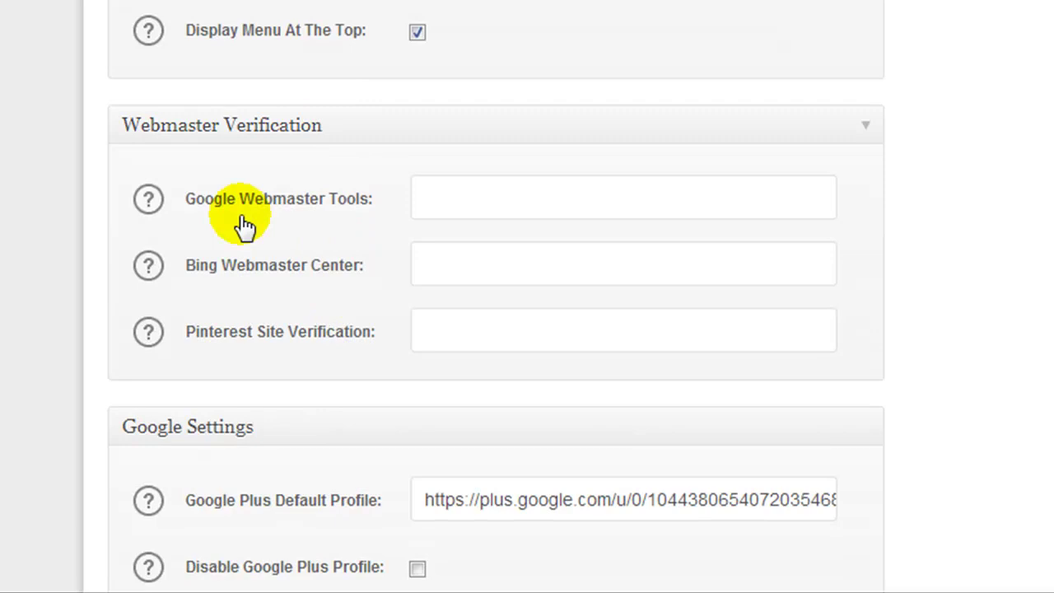
left_click(443, 200)
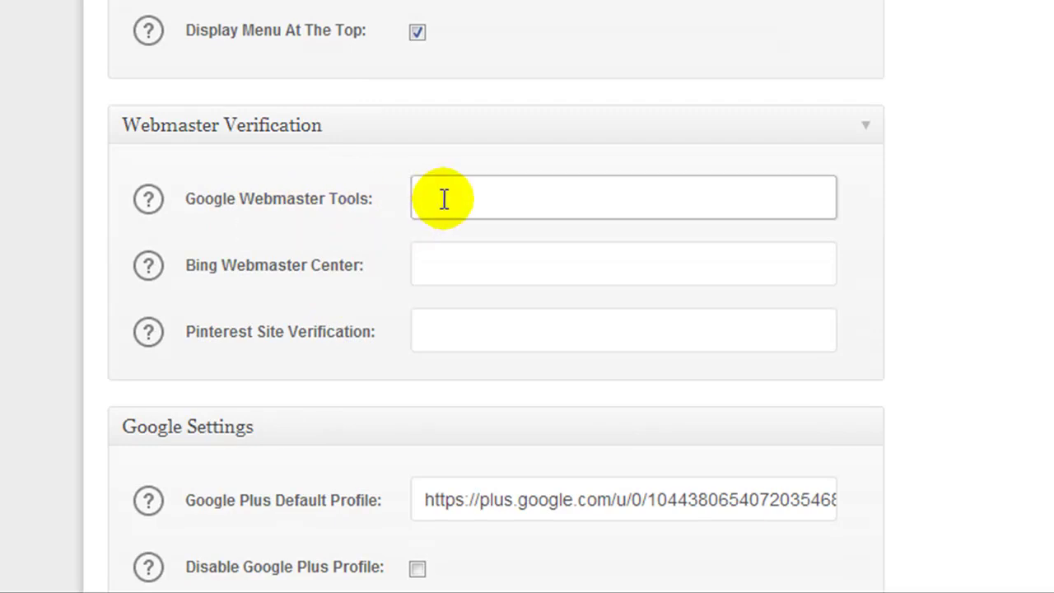
key("ctrl+v")
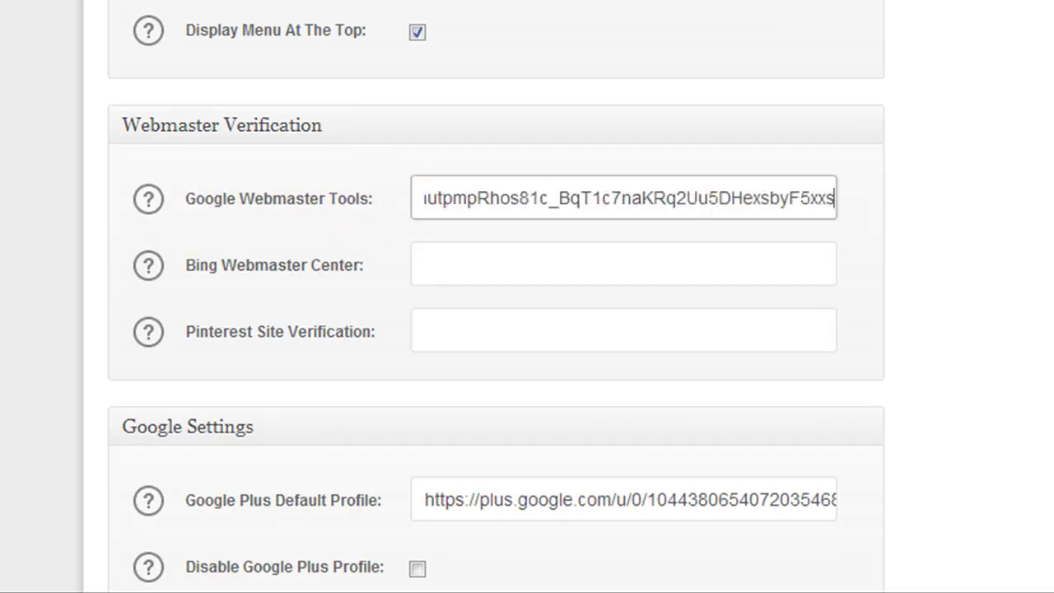
scroll(527, 296, "down", 15)
left_click(130, 496)
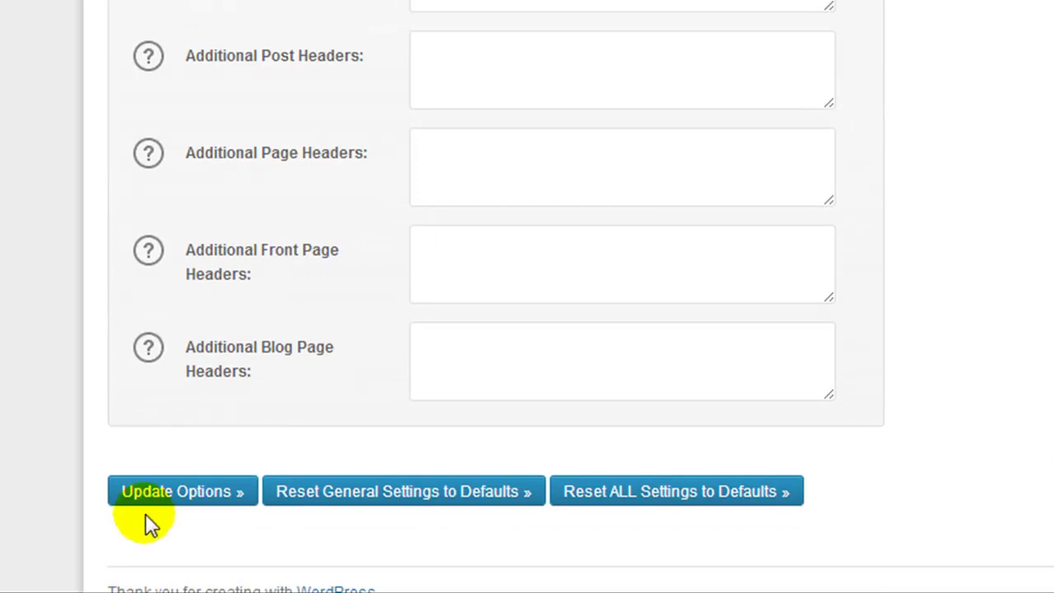
left_click(130, 496)
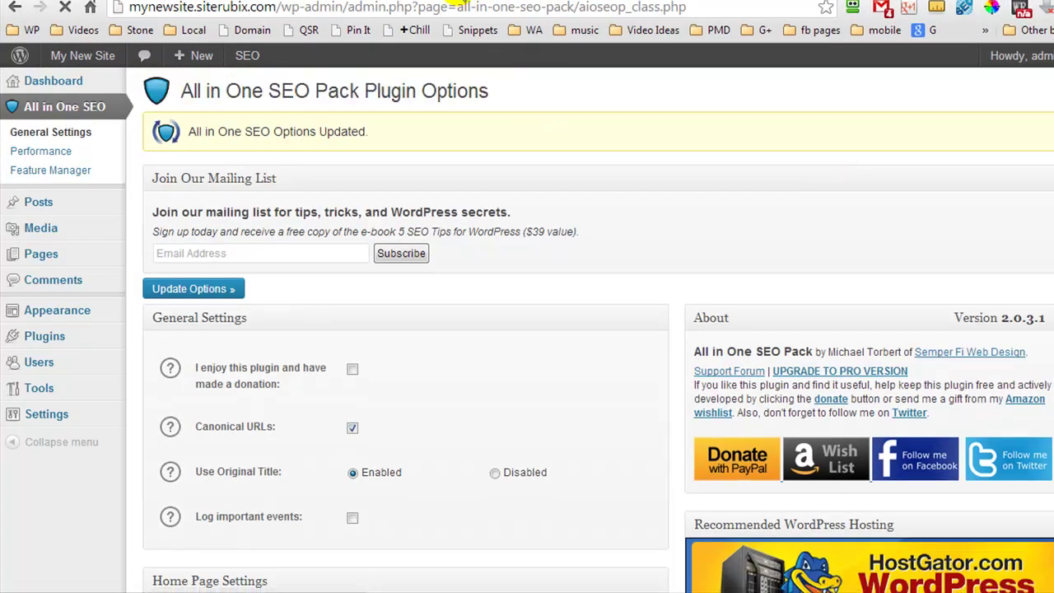
- Verify ownership of mynewsite.siterubix.com in Webmaster Tools and continue to its dashboard
key("ctrl+Tab")
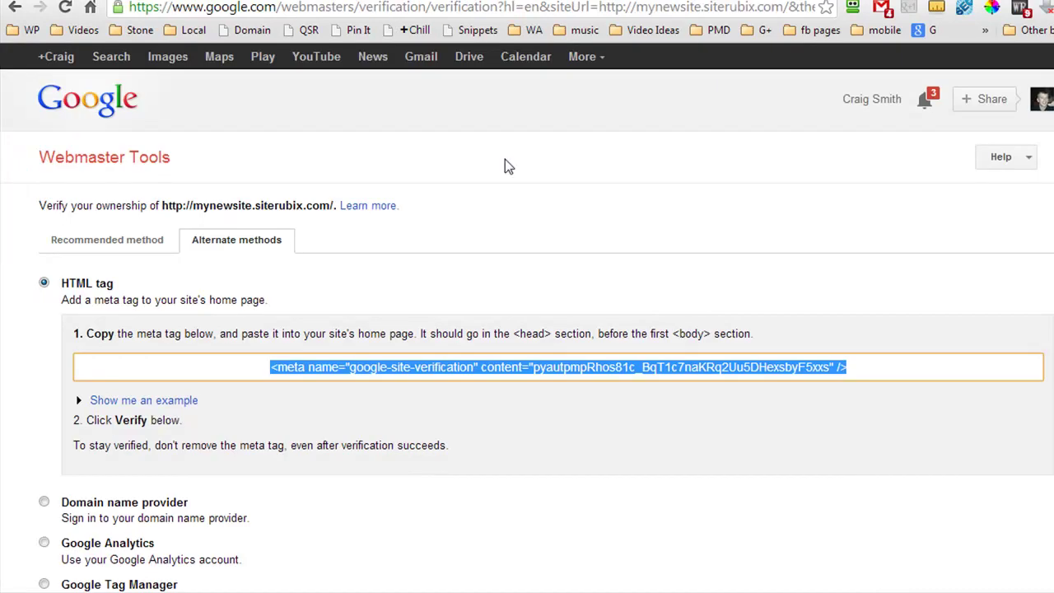
scroll(499, 188, "down", 1)
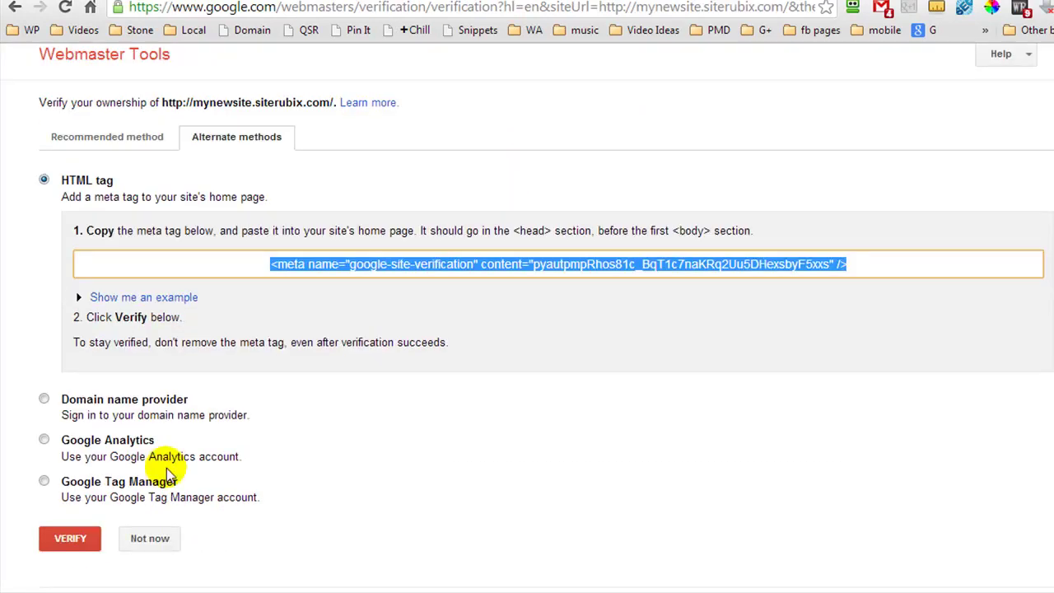
left_click(65, 540)
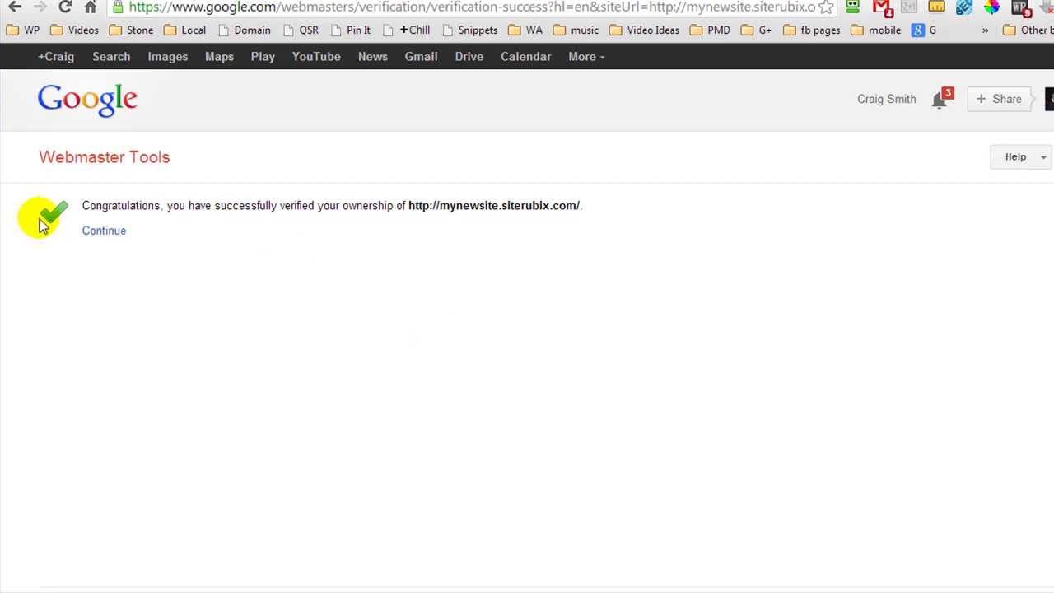
left_click(103, 230)
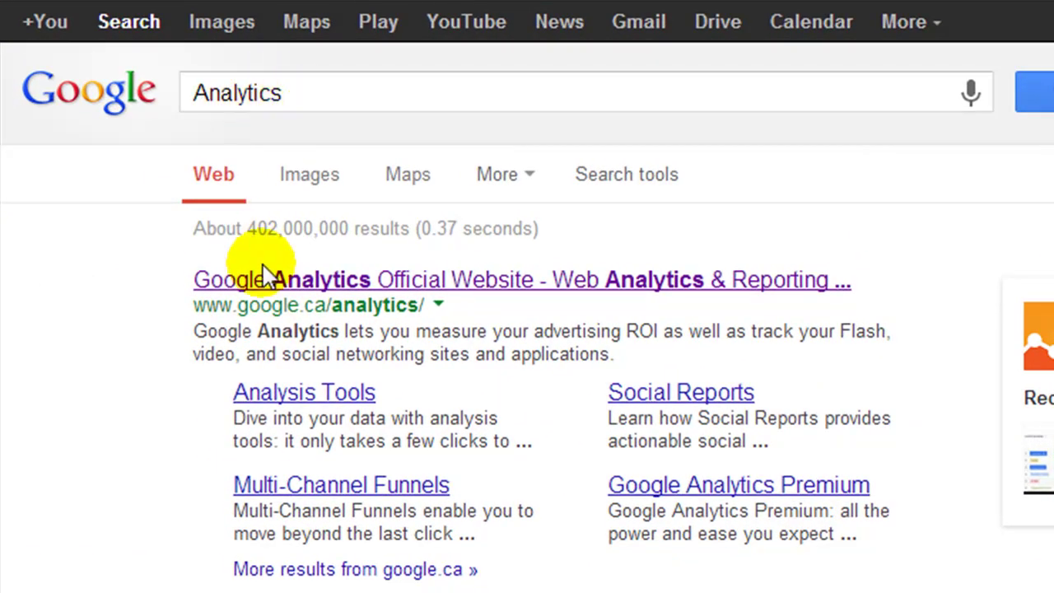
- Open the official Google Analytics site, start sign-up, and bring the web property setup form into view
left_click(270, 284)
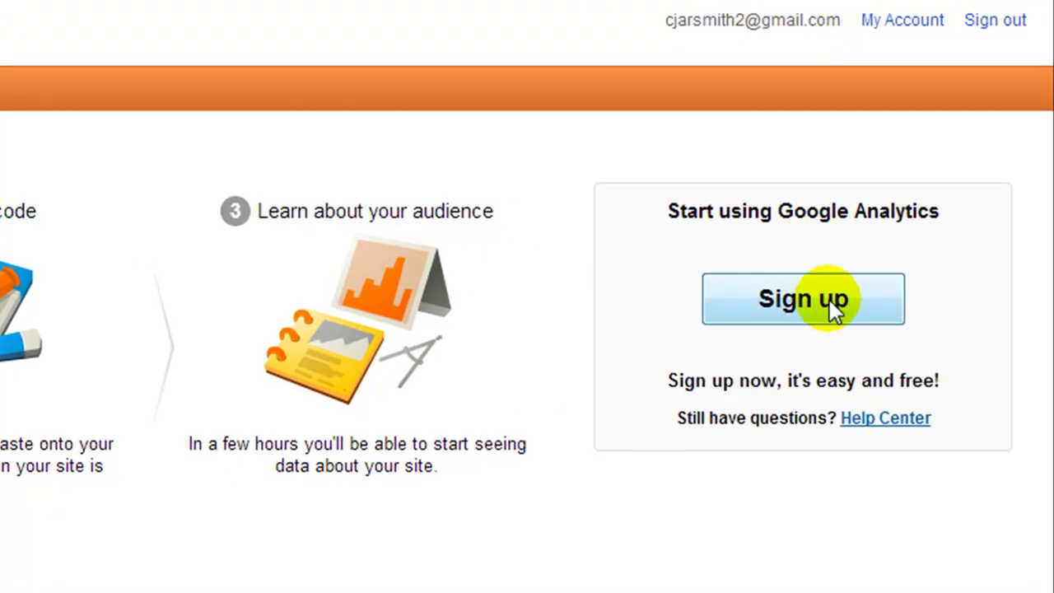
left_click(825, 301)
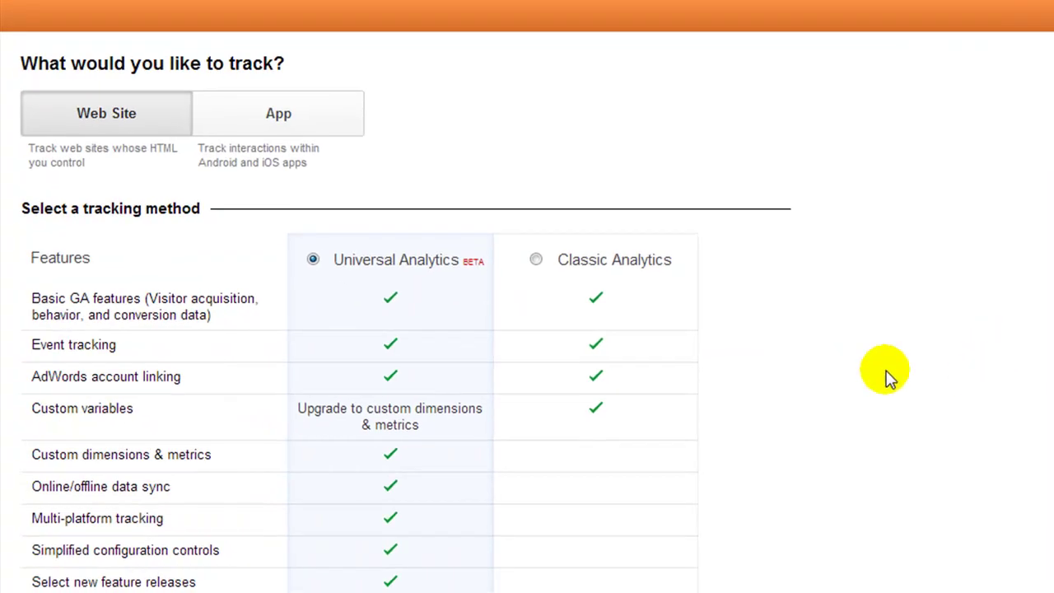
scroll(888, 308, "down", 2)
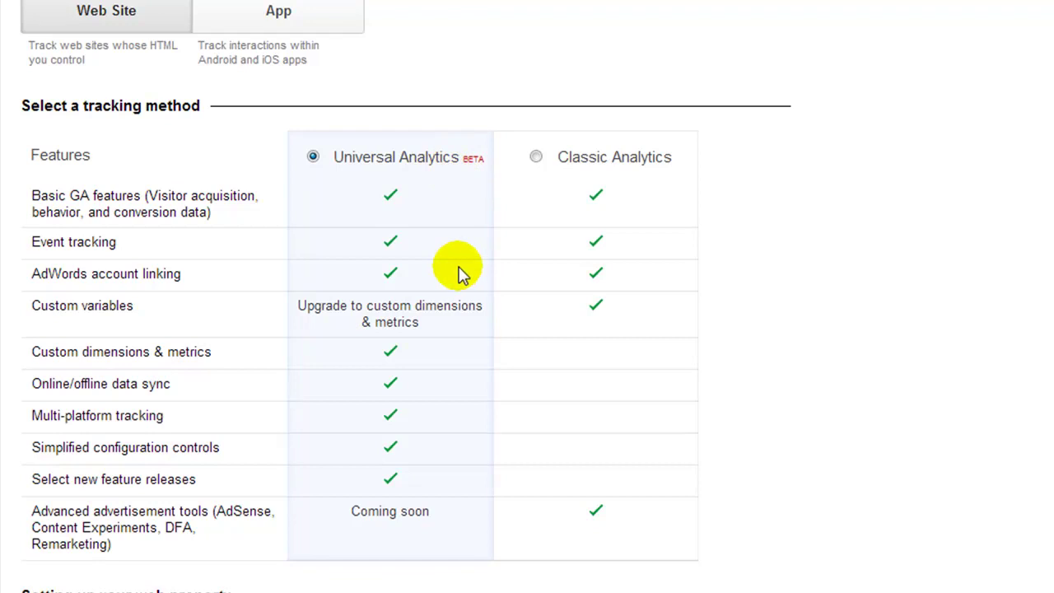
scroll(459, 271, "down", 5)
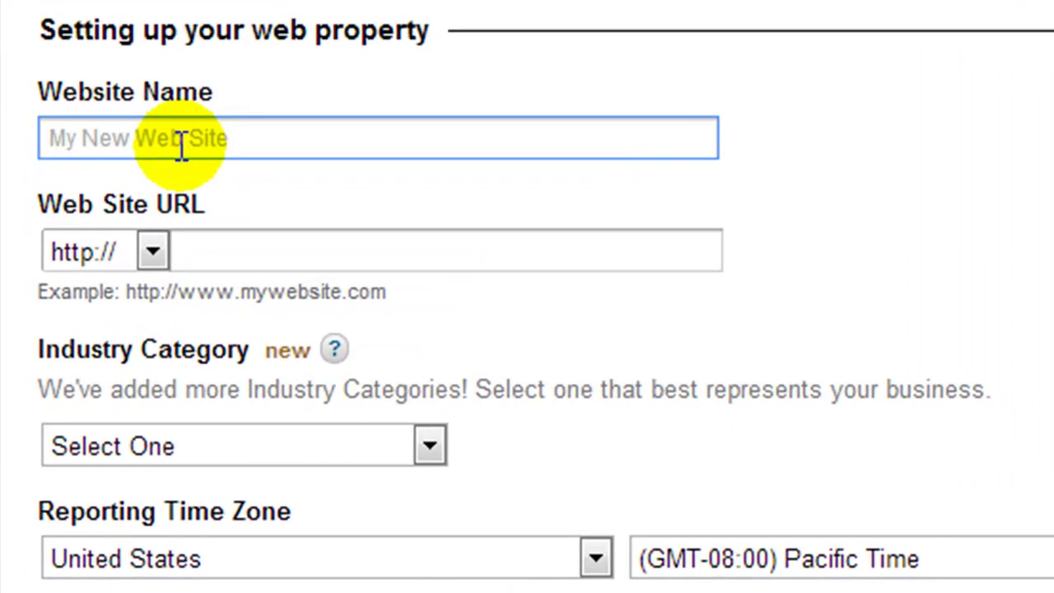
- Name the web property 'Test Site' and enter mynewsite.siterubix.com as its URL without the duplicated prefix
type("Test Site")
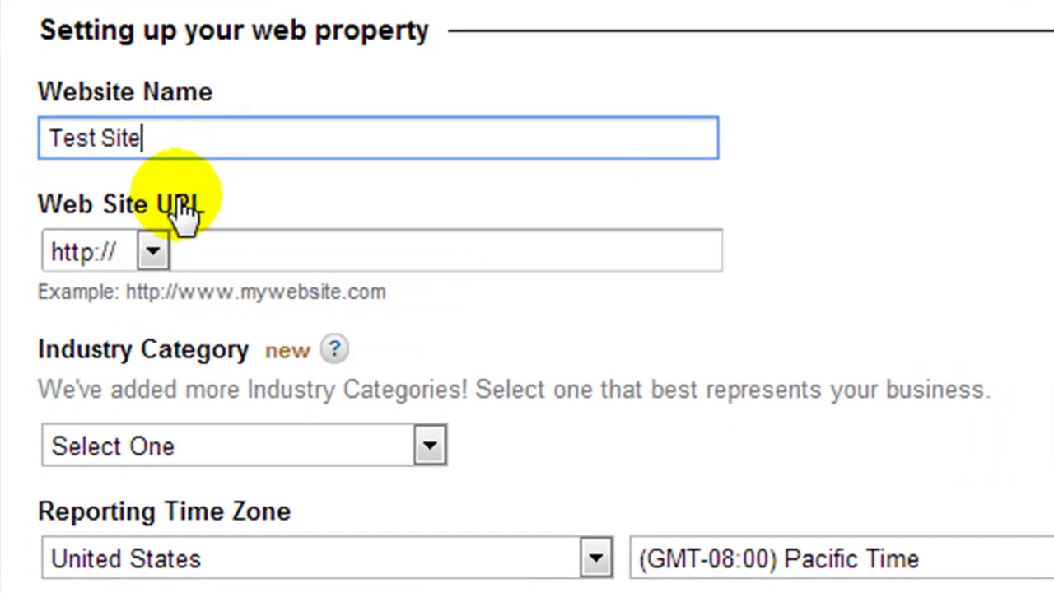
left_click(257, 254)
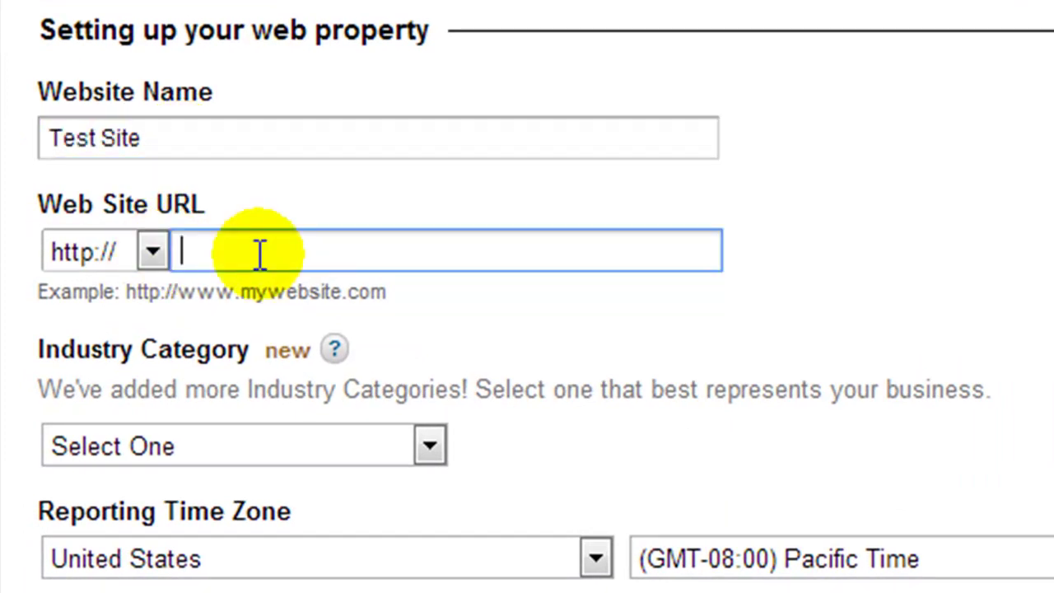
type("http://mynewsite.siterubix.com/")
key("BackSpace")
left_click_drag(237, 251, 146, 247)
key("BackSpace")
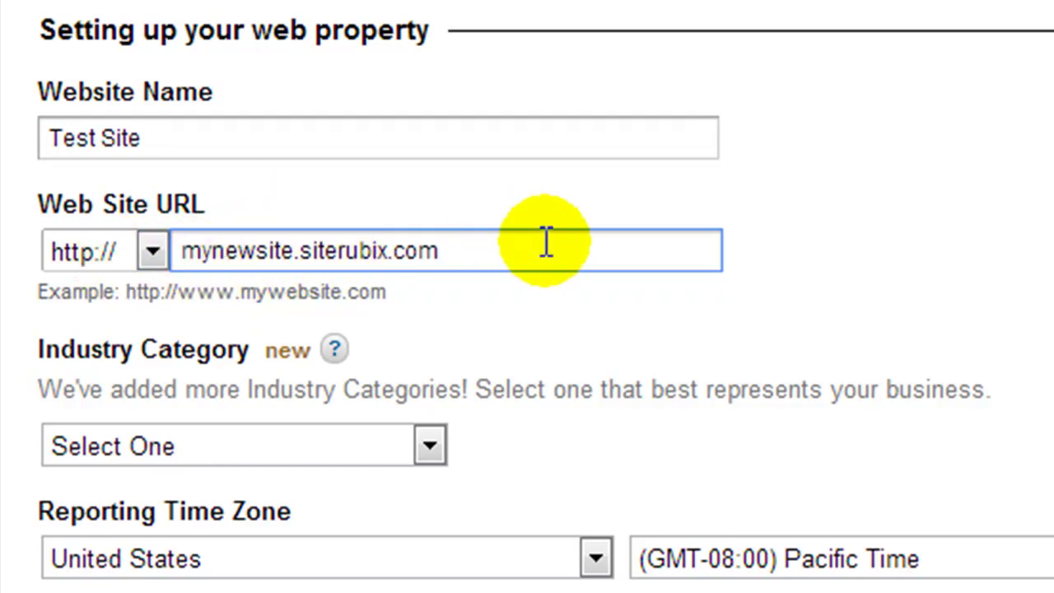
- Set the industry category to Other and the reporting time zone to Canada, Eastern Time - Montreal
scroll(909, 325, "down", 2)
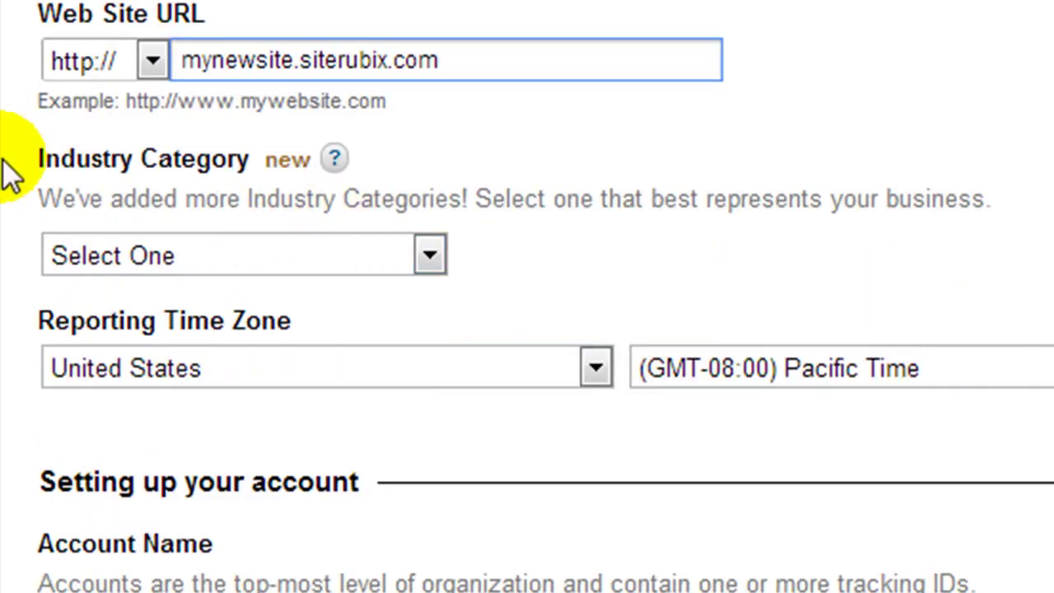
left_click(362, 258)
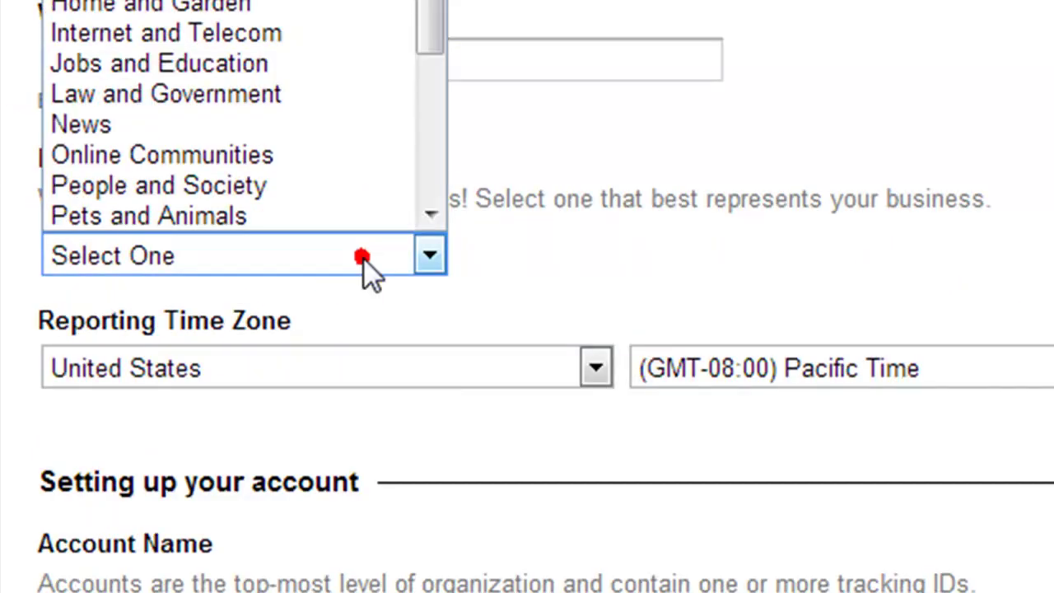
left_click_drag(424, 12, 422, 151)
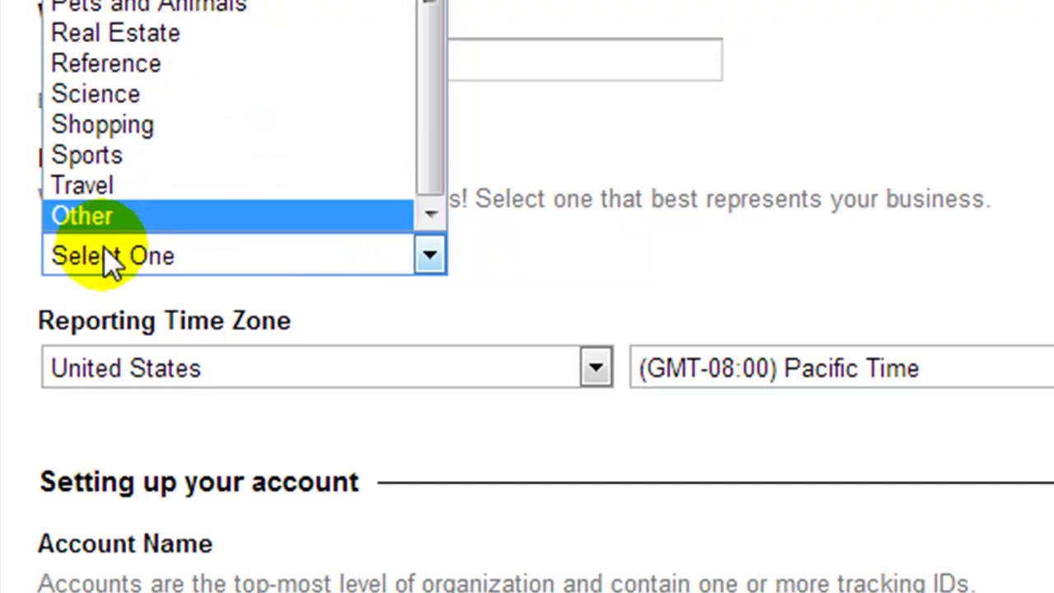
left_click(112, 216)
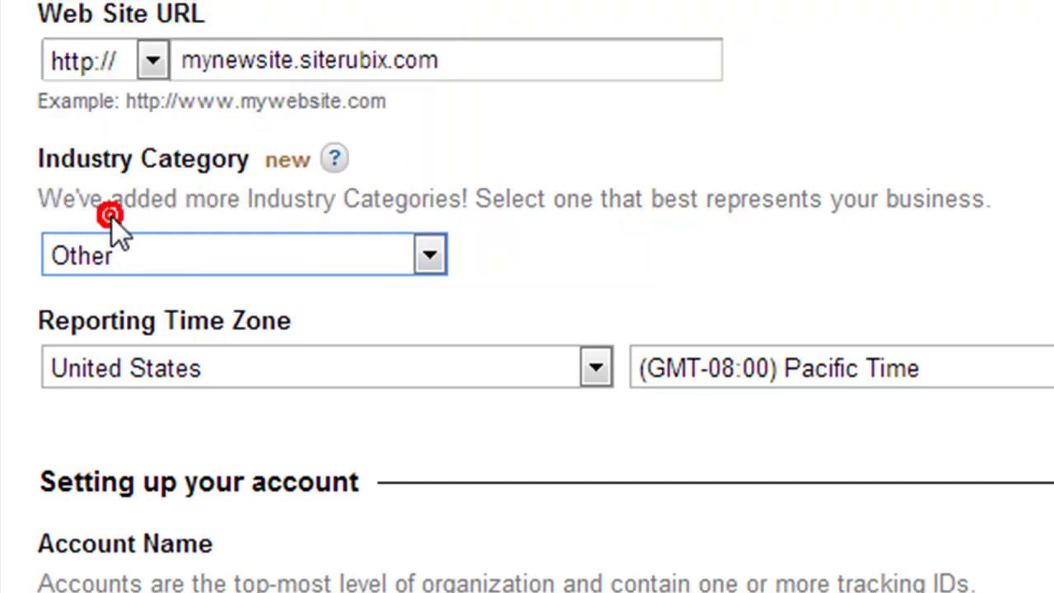
left_click(290, 363)
left_click(604, 261)
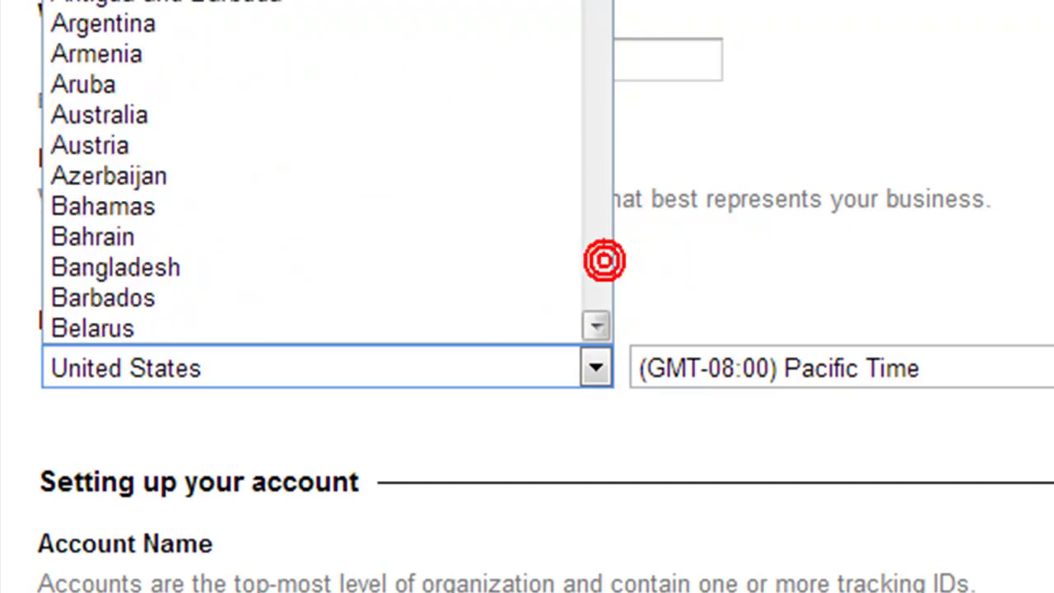
scroll(604, 261, "down", 9)
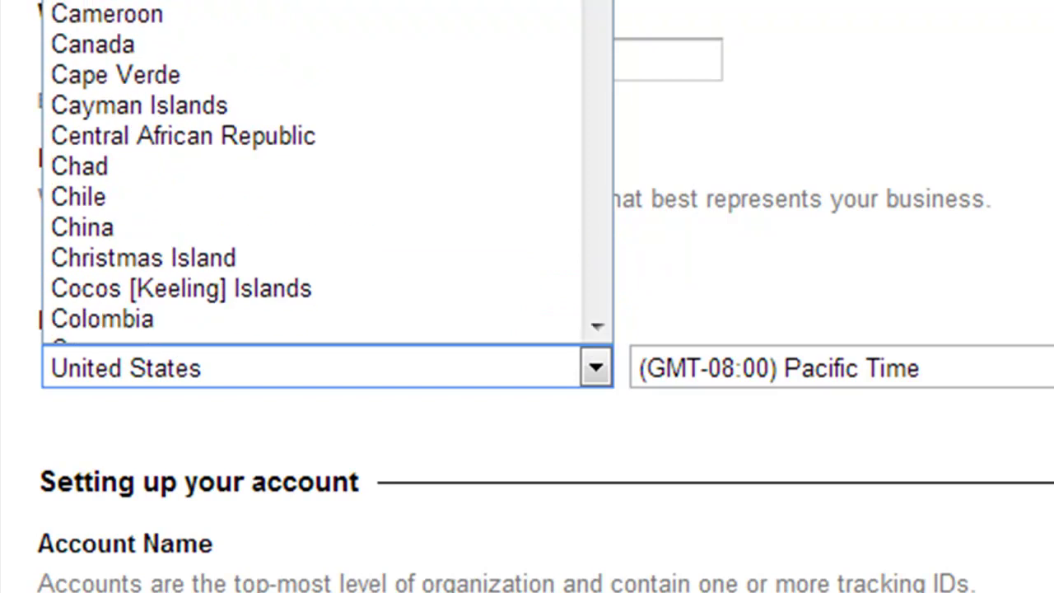
left_click(208, 35)
left_click(799, 368)
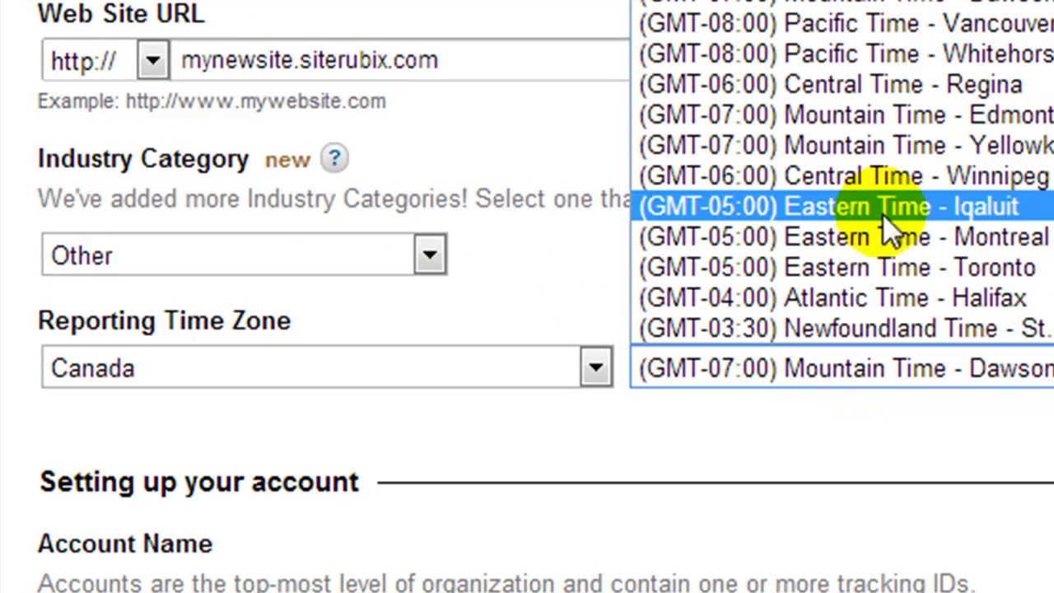
left_click(889, 237)
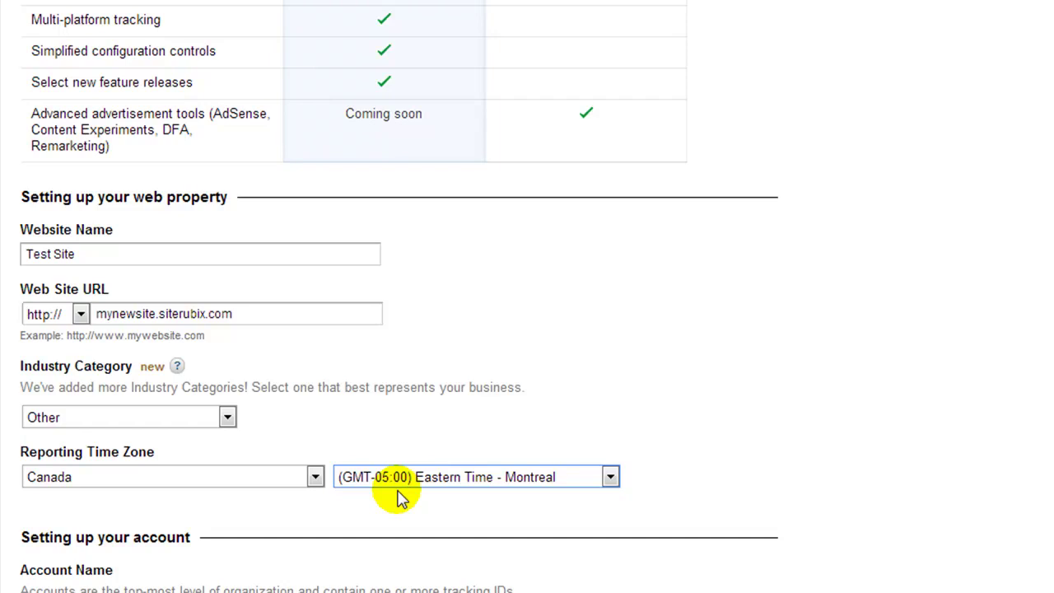
- Fill in the account name and request the tracking ID
left_click(396, 489)
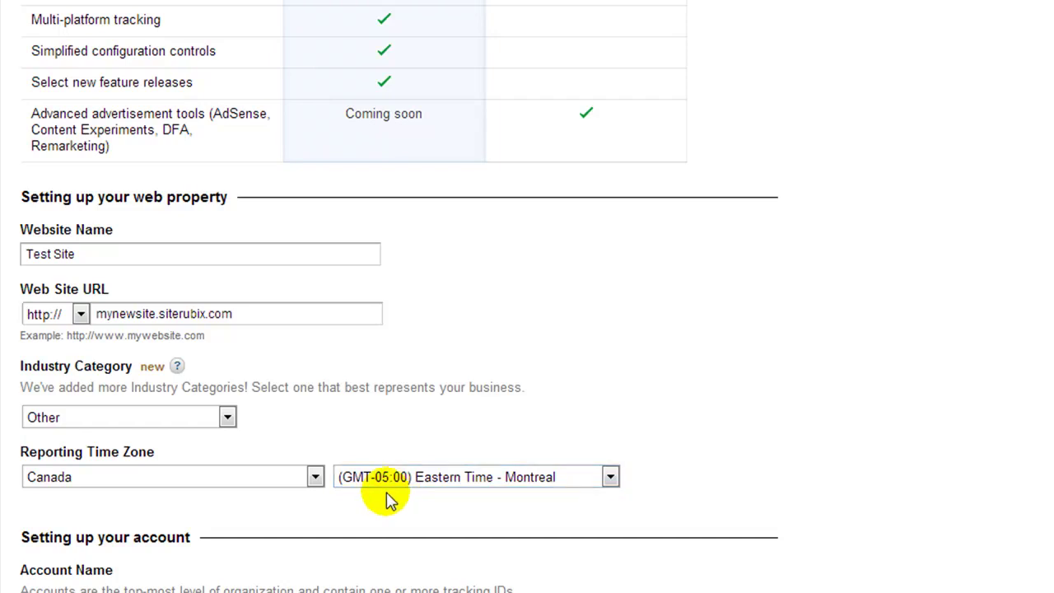
scroll(727, 406, "down", 4)
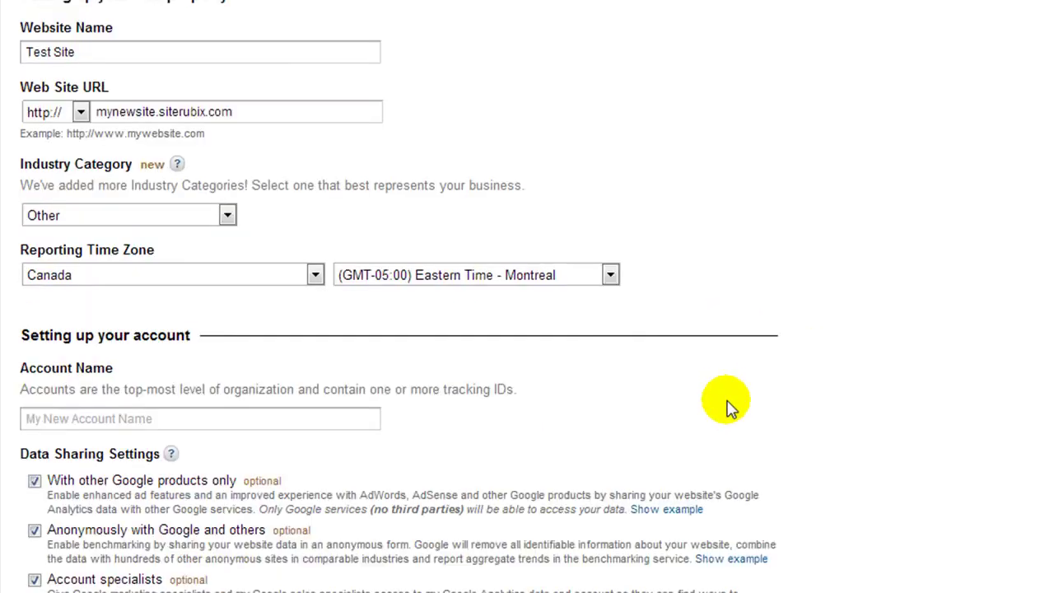
left_click(47, 316)
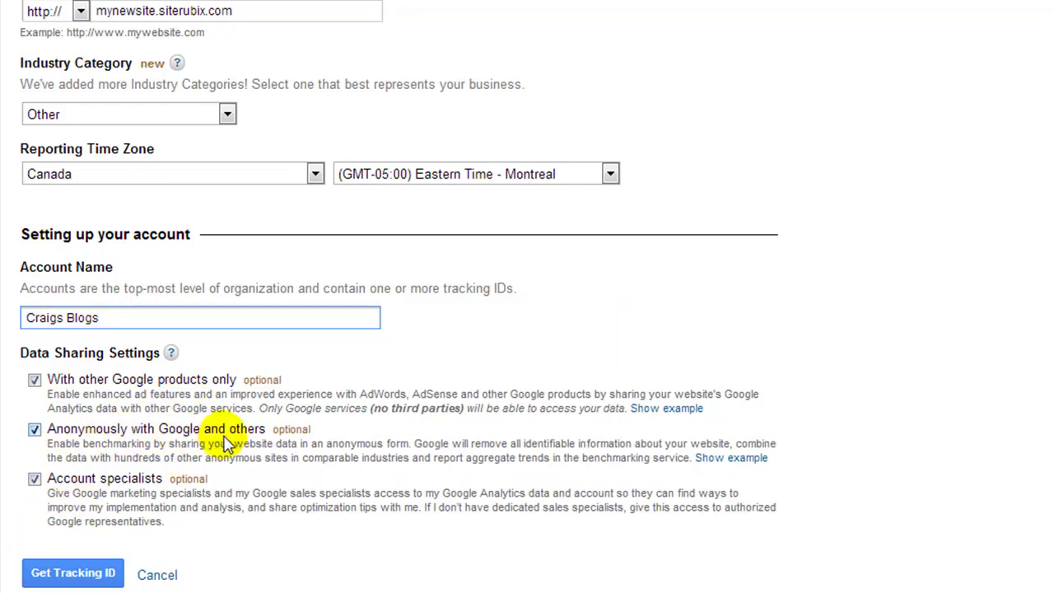
left_click(66, 577)
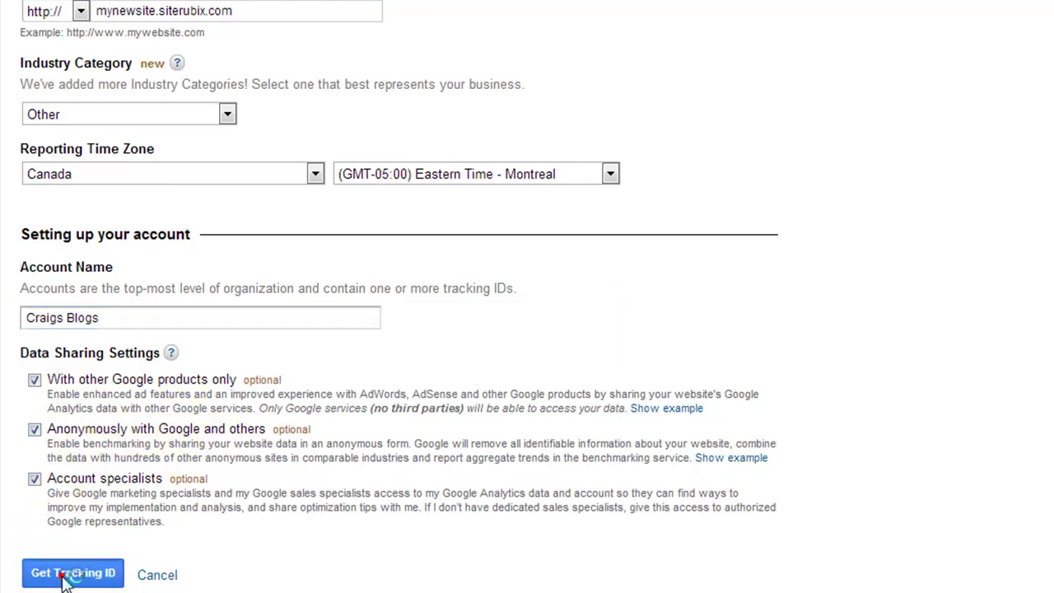
- Accept the Google Analytics terms of service with Canada selected as the country
scroll(565, 412, "down", 5)
scroll(565, 411, "up", 5)
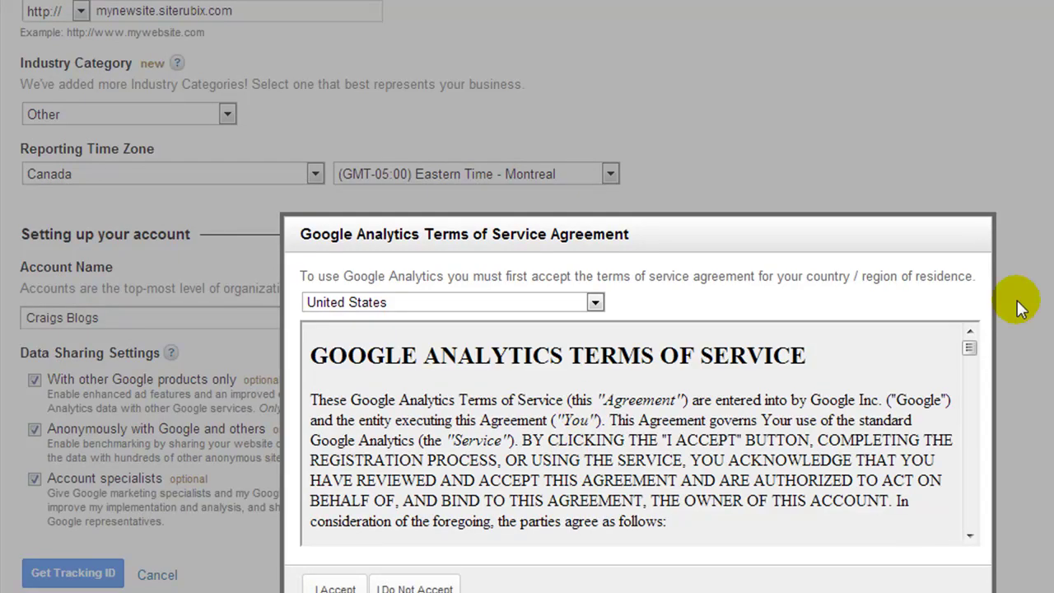
left_click(594, 301)
left_click_drag(597, 239, 592, 19)
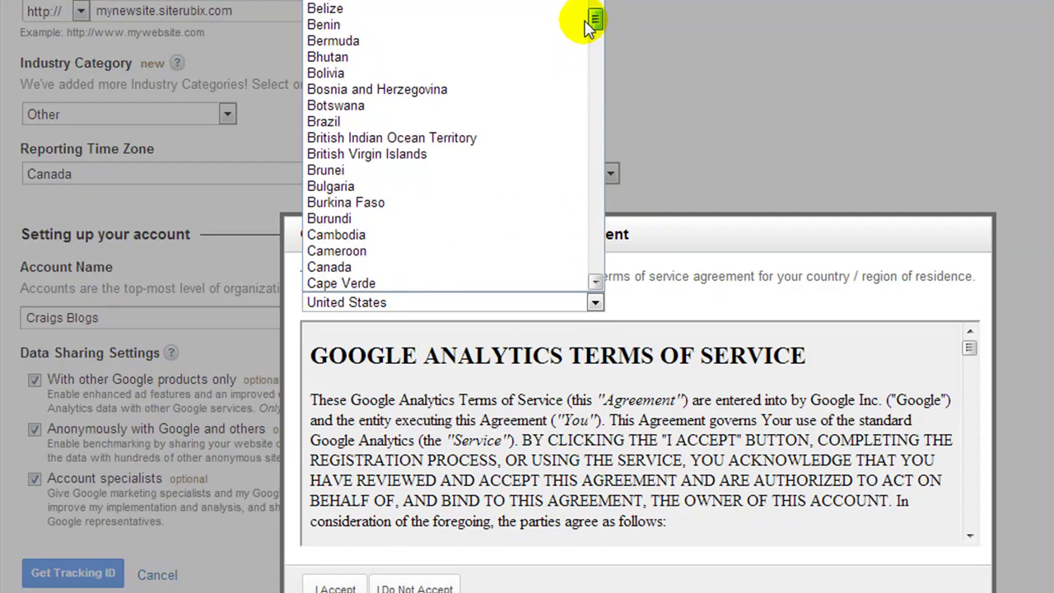
left_click(378, 263)
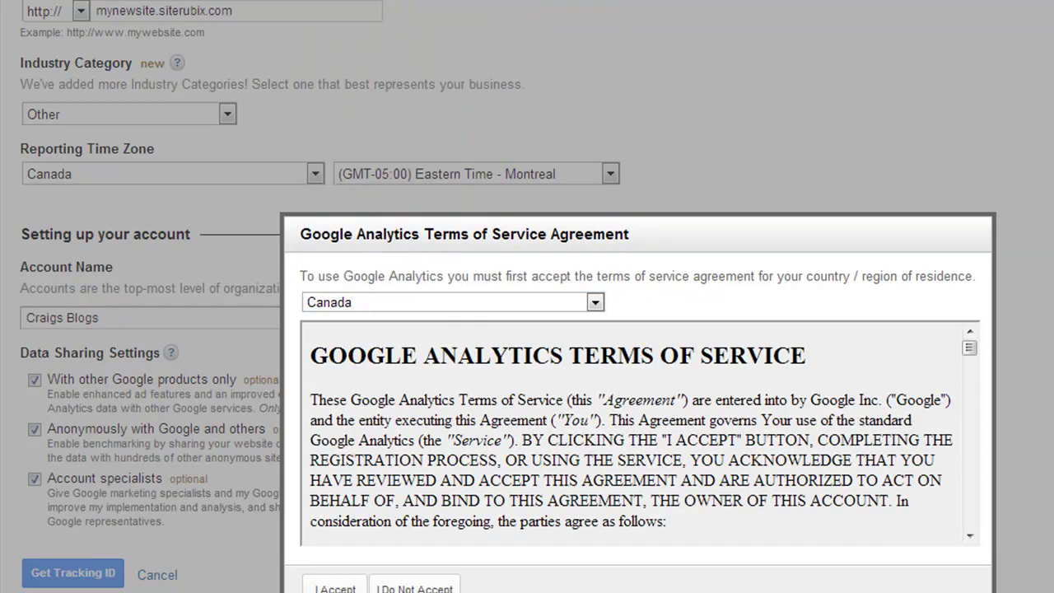
scroll(527, 296, "down", 1)
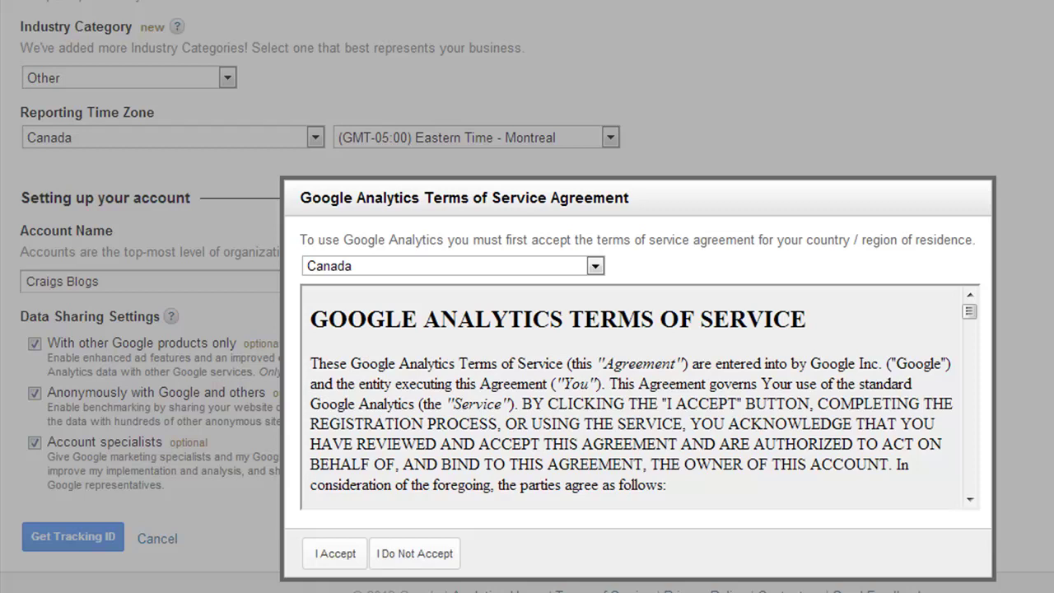
left_click(334, 553)
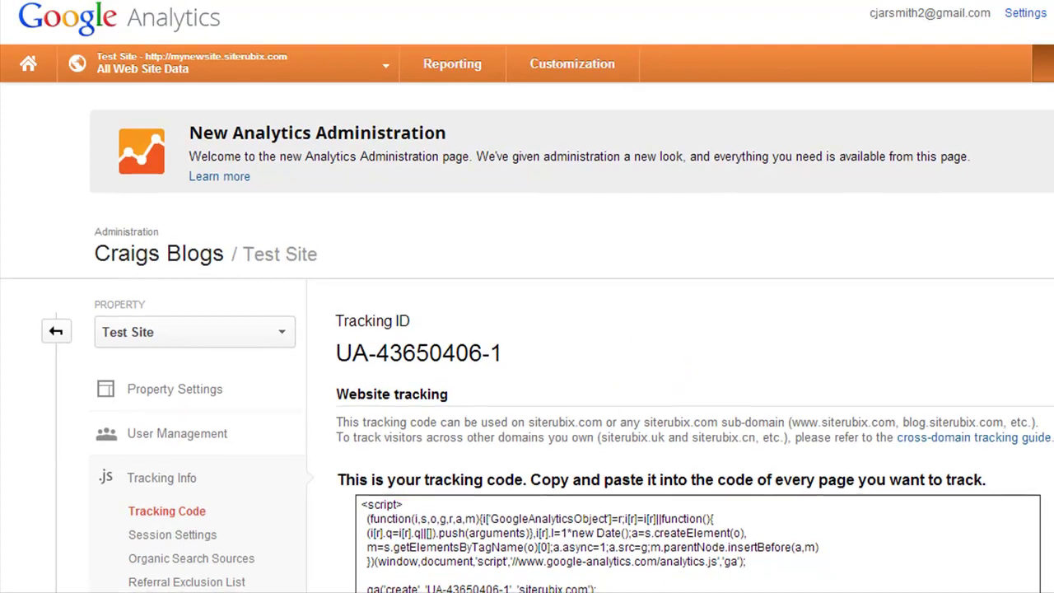
- Select and copy the Test Site property's tracking ID
scroll(1049, 348, "down", 3)
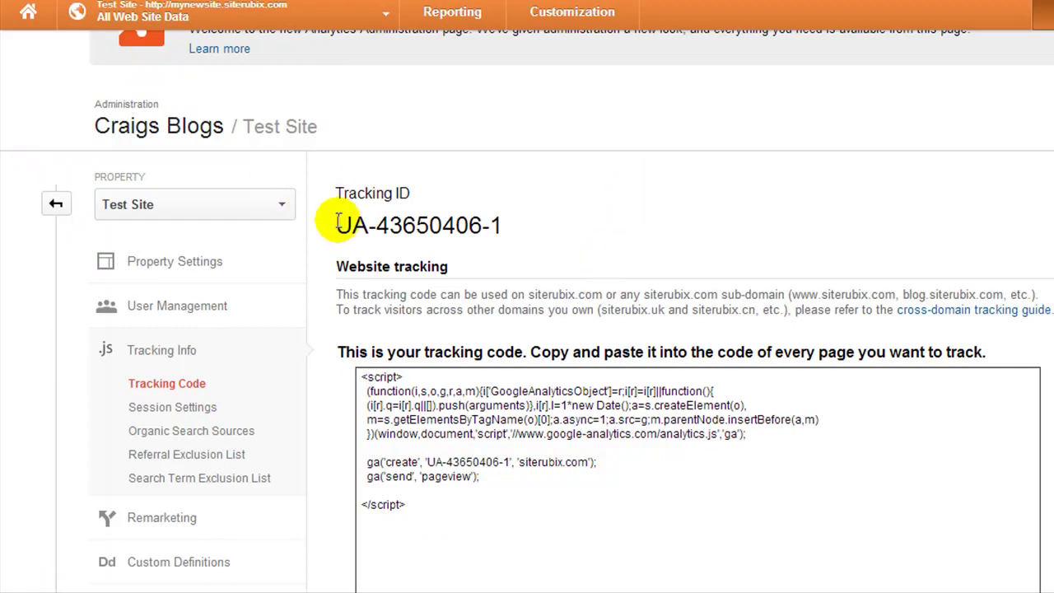
left_click_drag(338, 222, 487, 222)
right_click(487, 221)
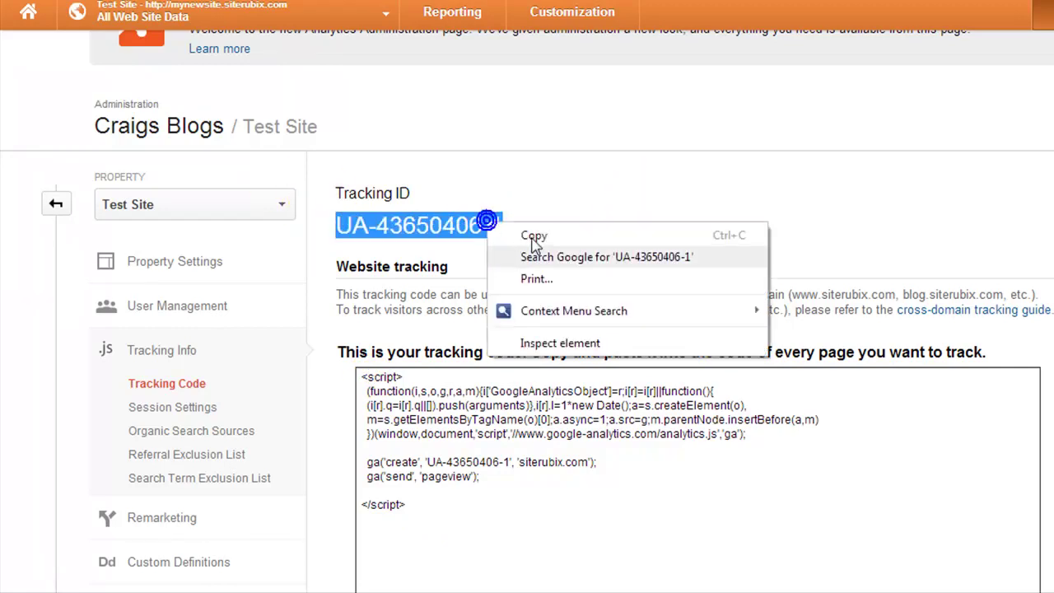
left_click(533, 235)
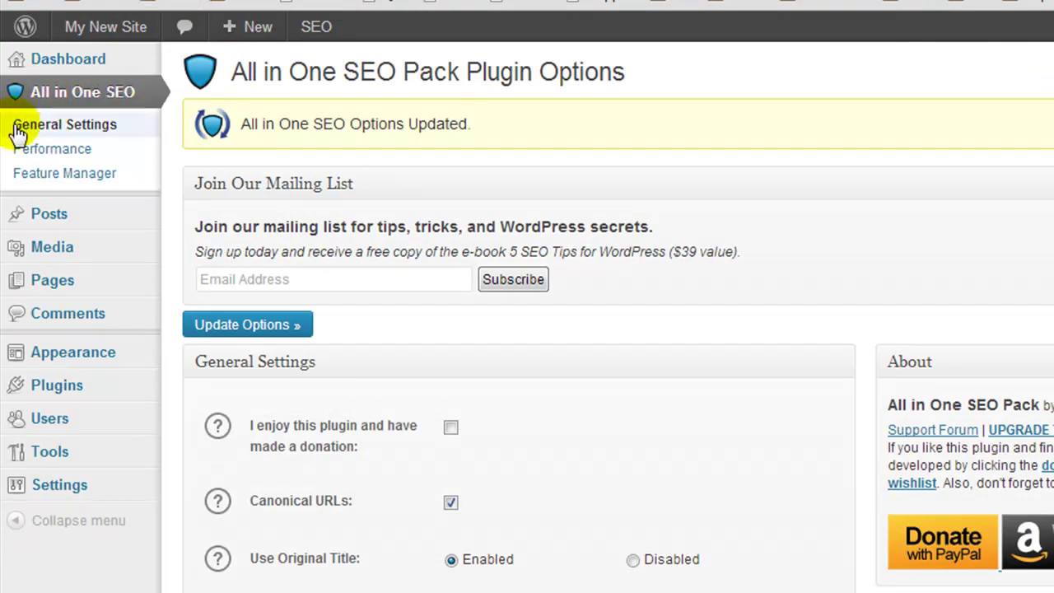
- Enter Analytics ID UA-43650406-1 and tracking domain mynewsite.siterubix.com in All in One SEO, then save
scroll(574, 382, "down", 15)
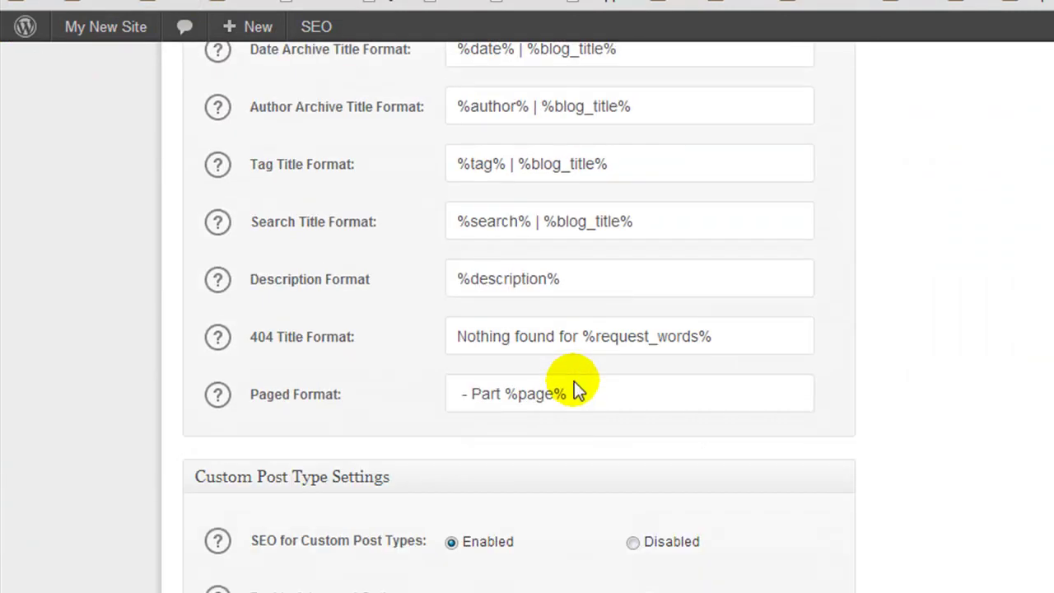
scroll(573, 381, "down", 7)
scroll(574, 378, "down", 2)
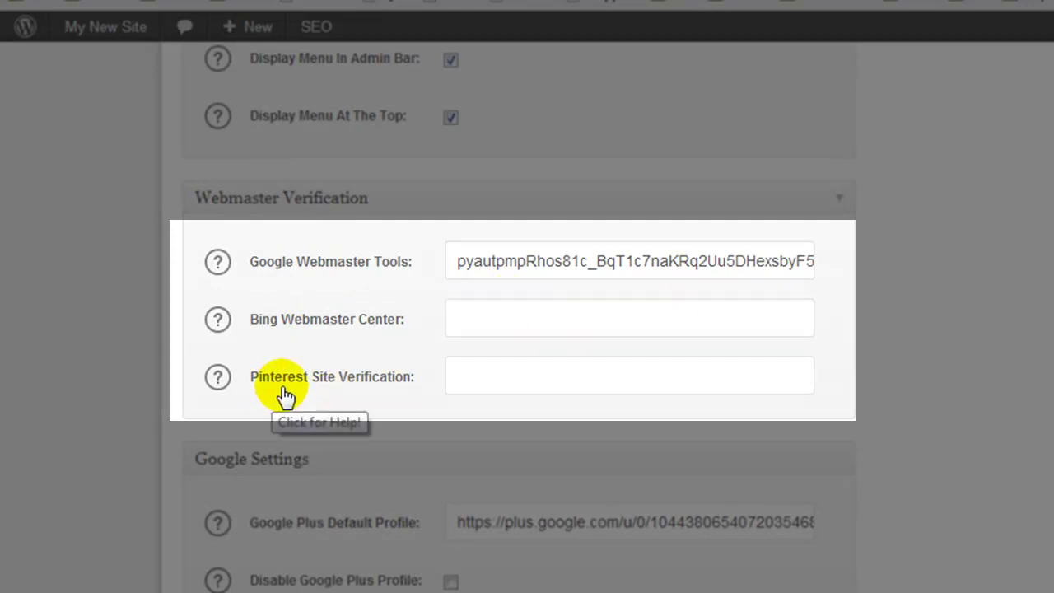
scroll(586, 385, "down", 3)
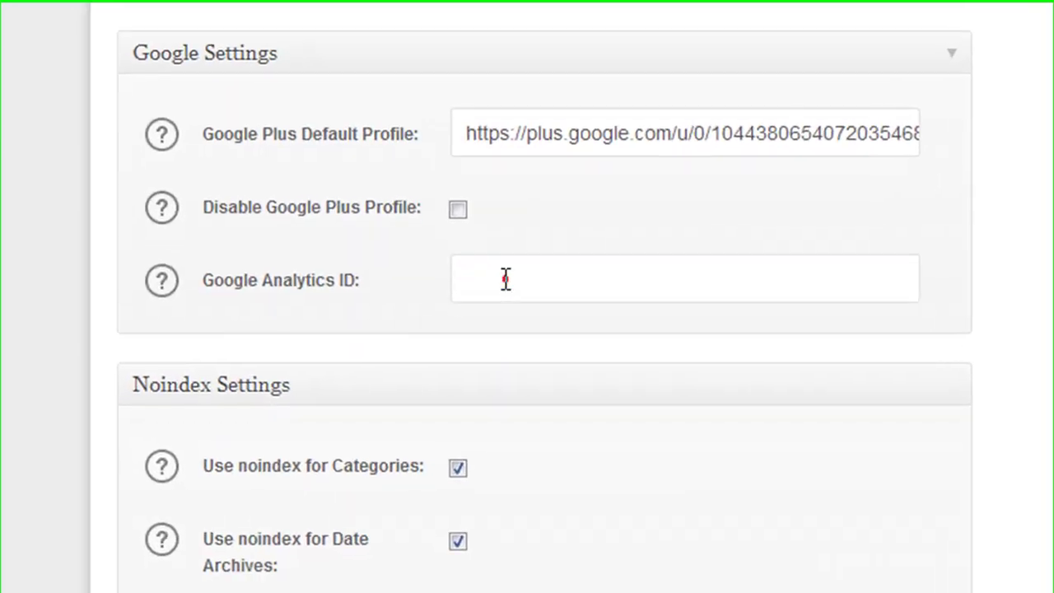
left_click(488, 415)
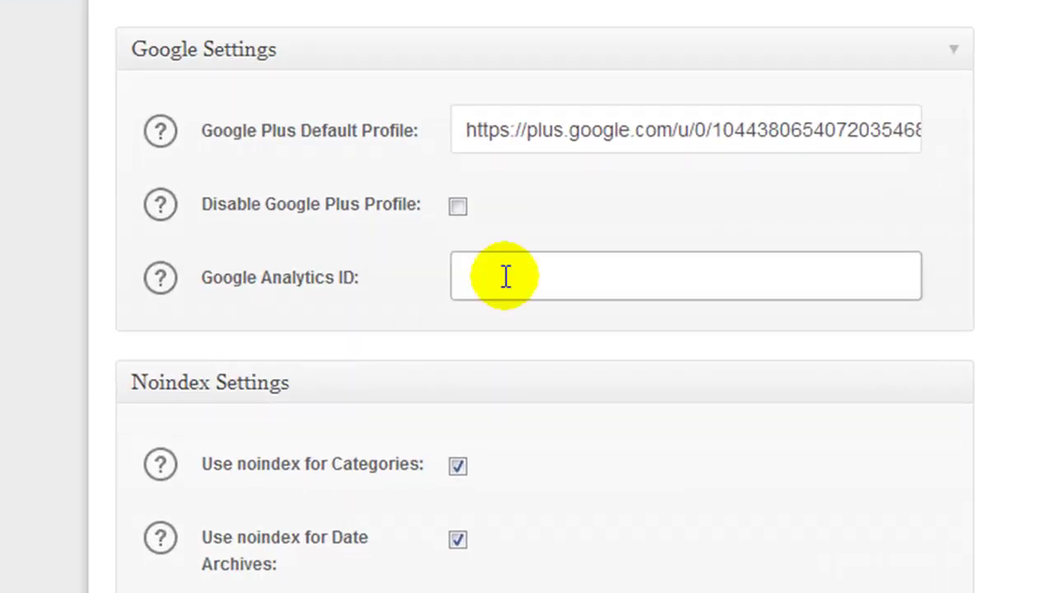
key("ctrl+v")
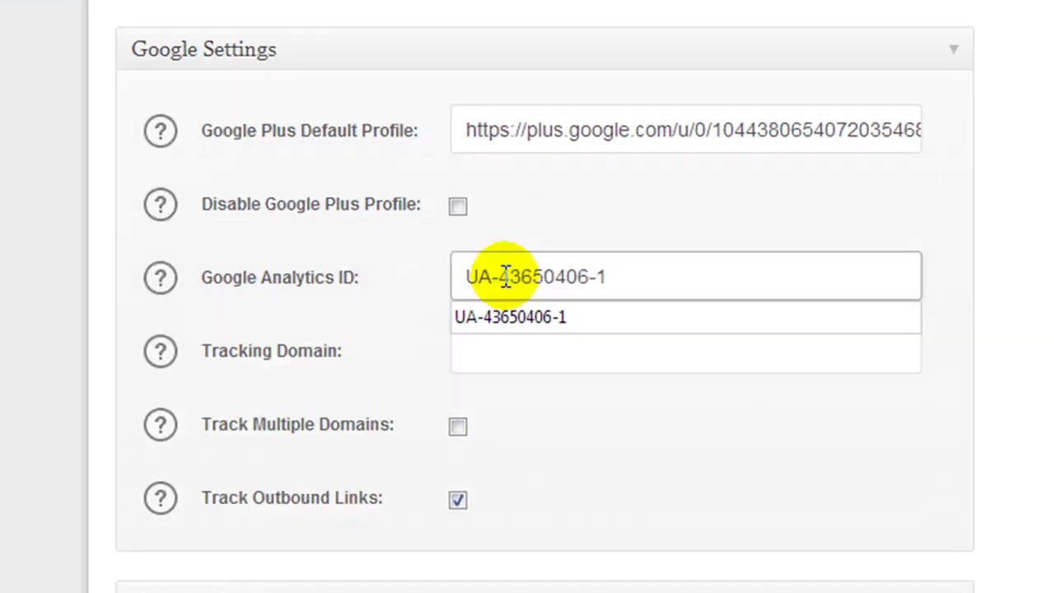
left_click(604, 218)
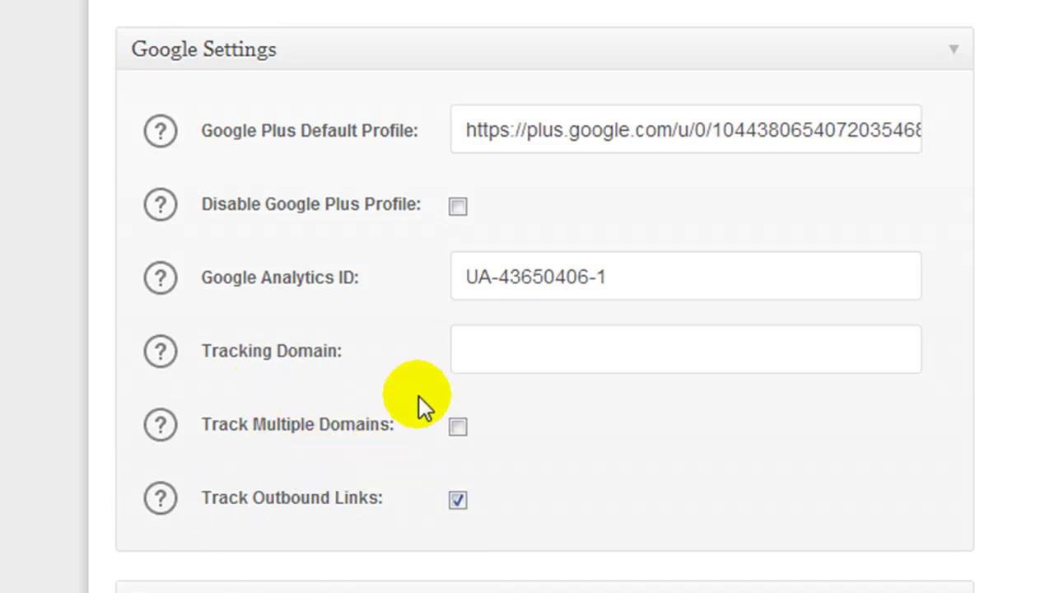
left_click(521, 353)
key("ctrl+v")
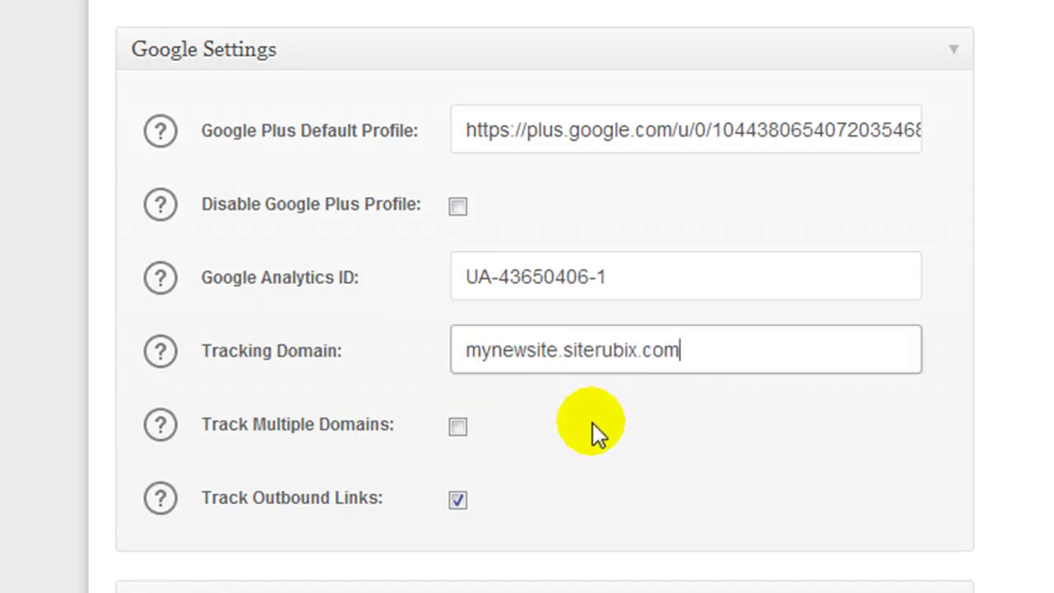
left_click(532, 433)
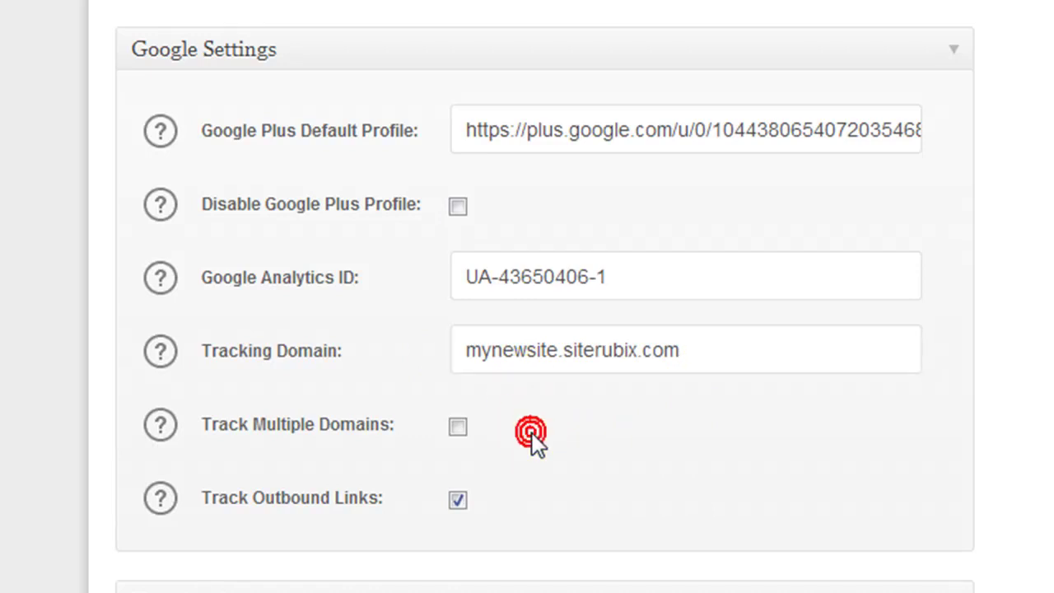
scroll(398, 437, "down", 10)
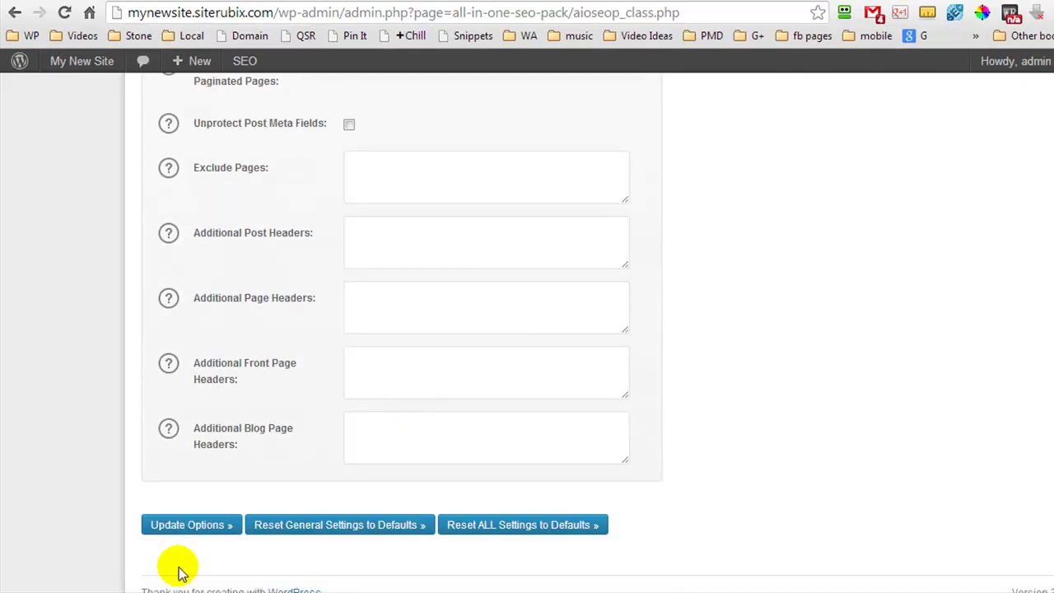
left_click(160, 527)
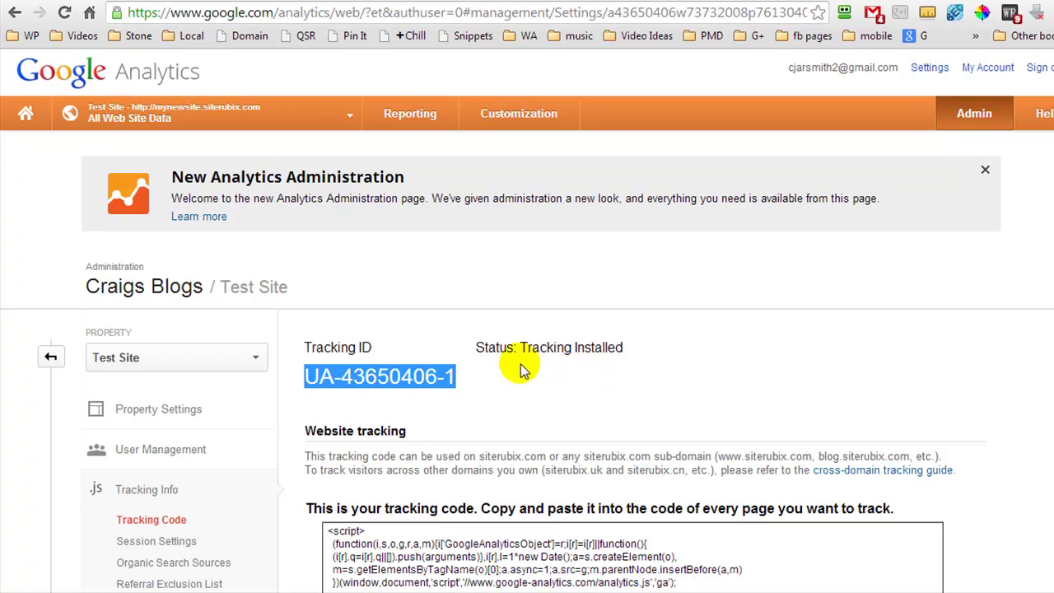
- Deselect the tracking ID UA-43650406-1 on the Google Analytics tracking page
left_click(517, 376)
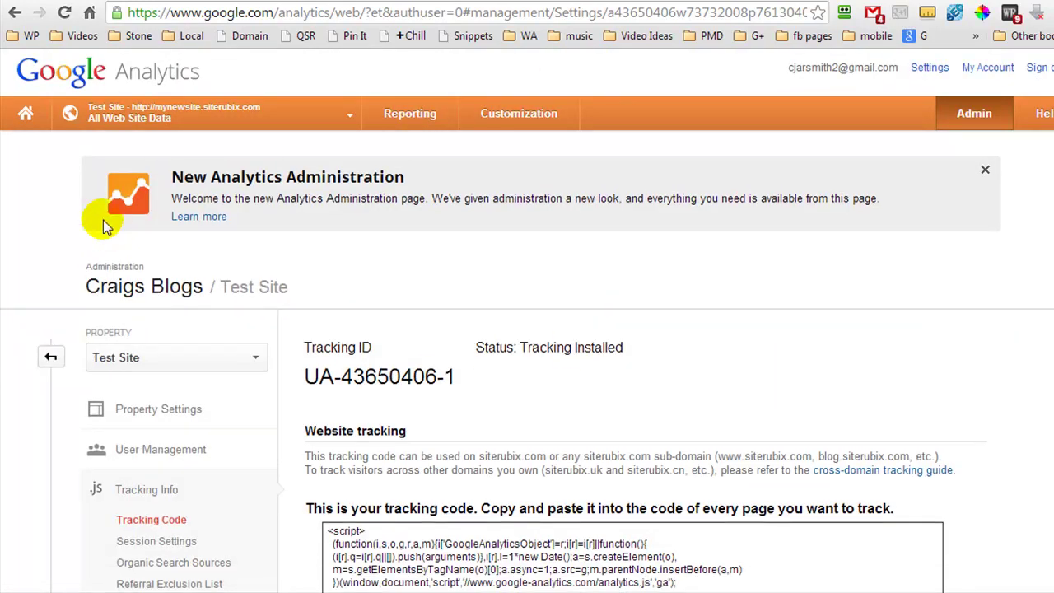
- Open the Real-Time Overview report for the All Web Site Data view, showing 0 active visitors
left_click(27, 115)
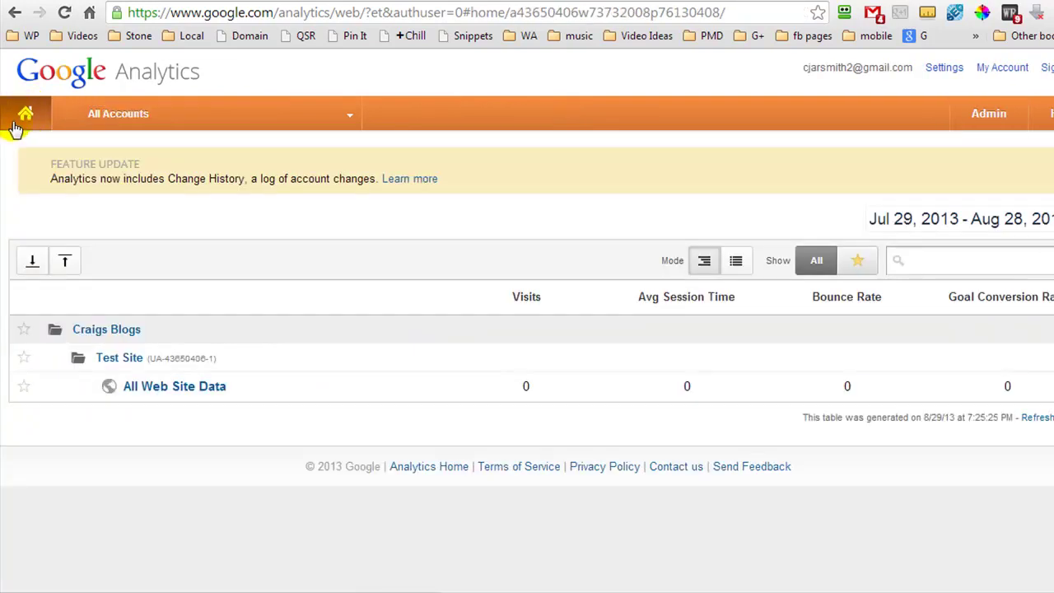
left_click(150, 388)
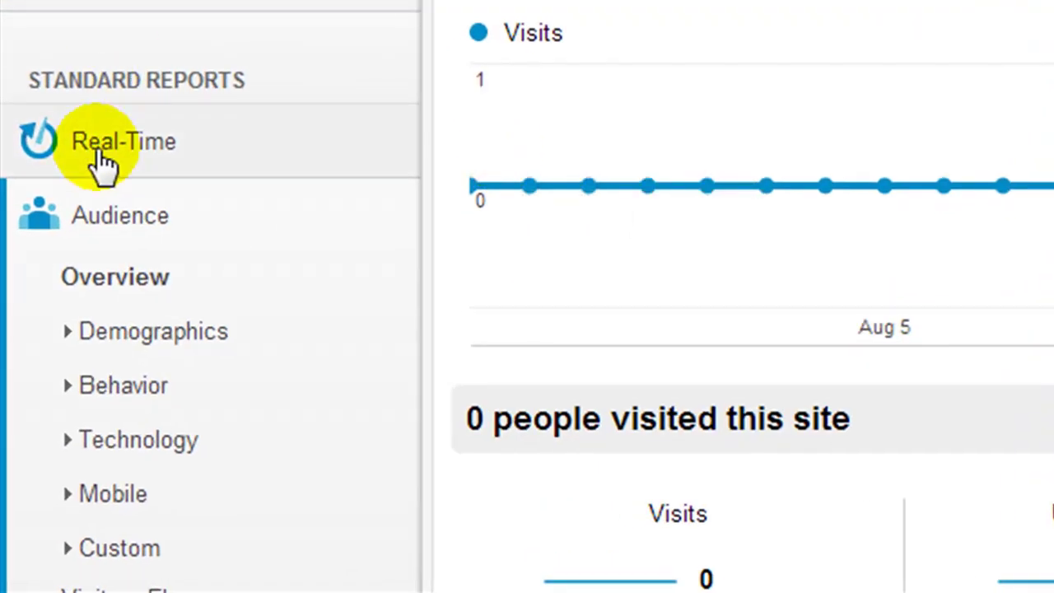
left_click(103, 161)
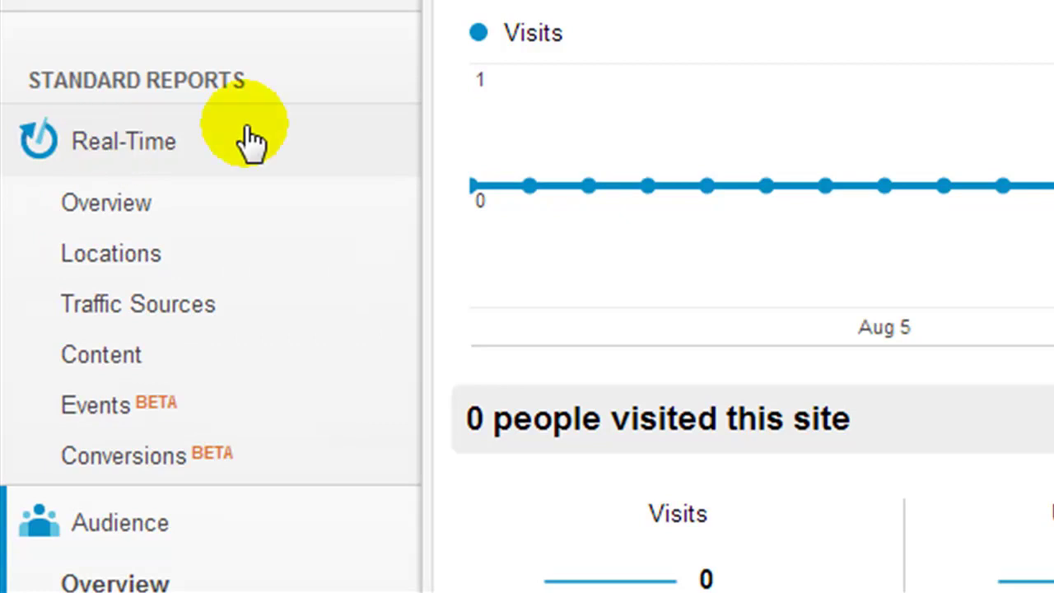
left_click(86, 209)
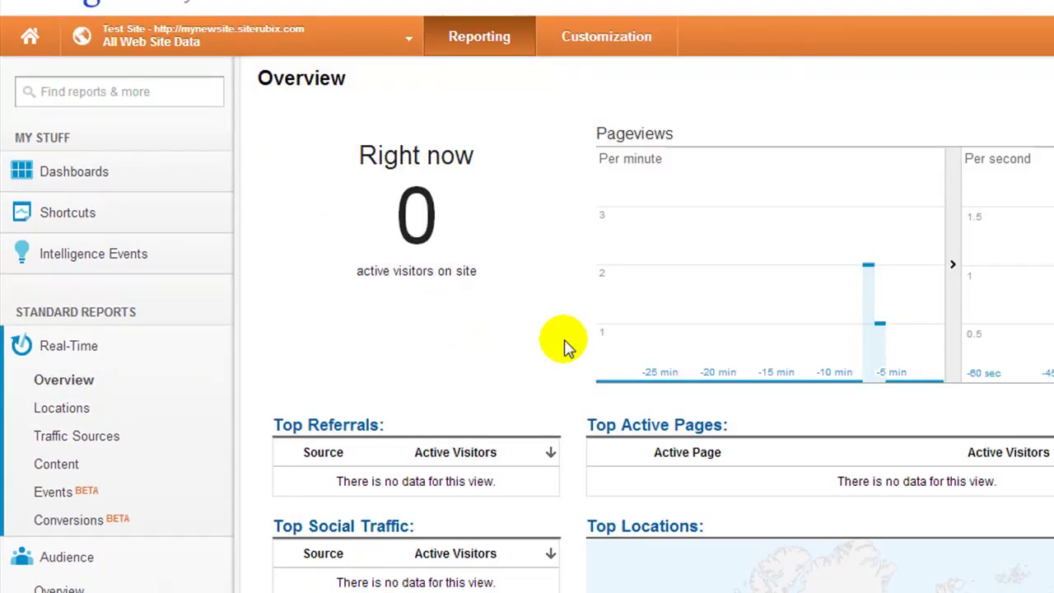
mouse_move(877, 339)
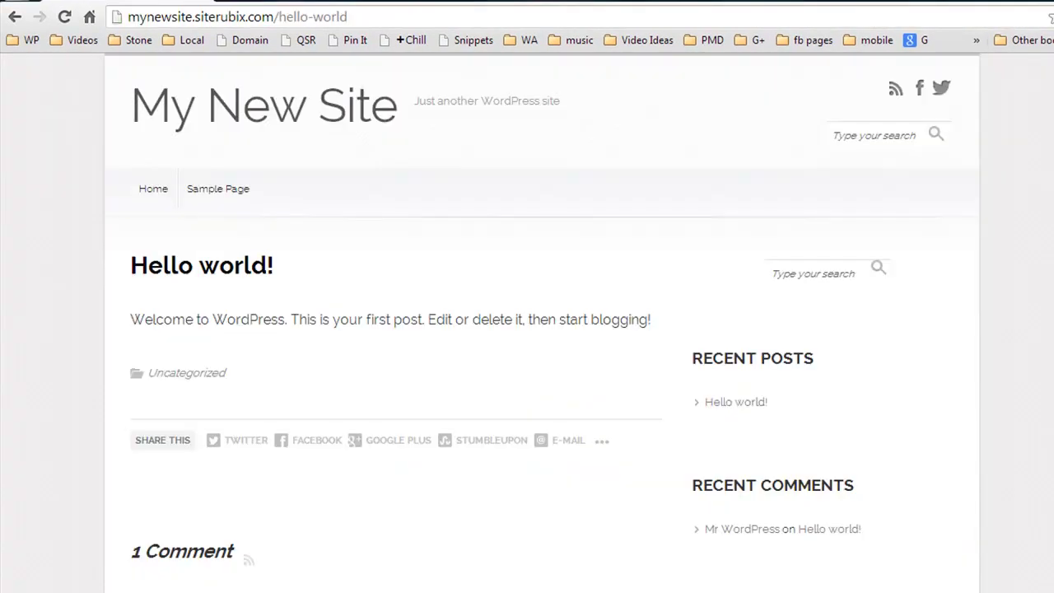
- Go from the 'Hello world!' post to the site's home page to register a live visit
left_click(153, 190)
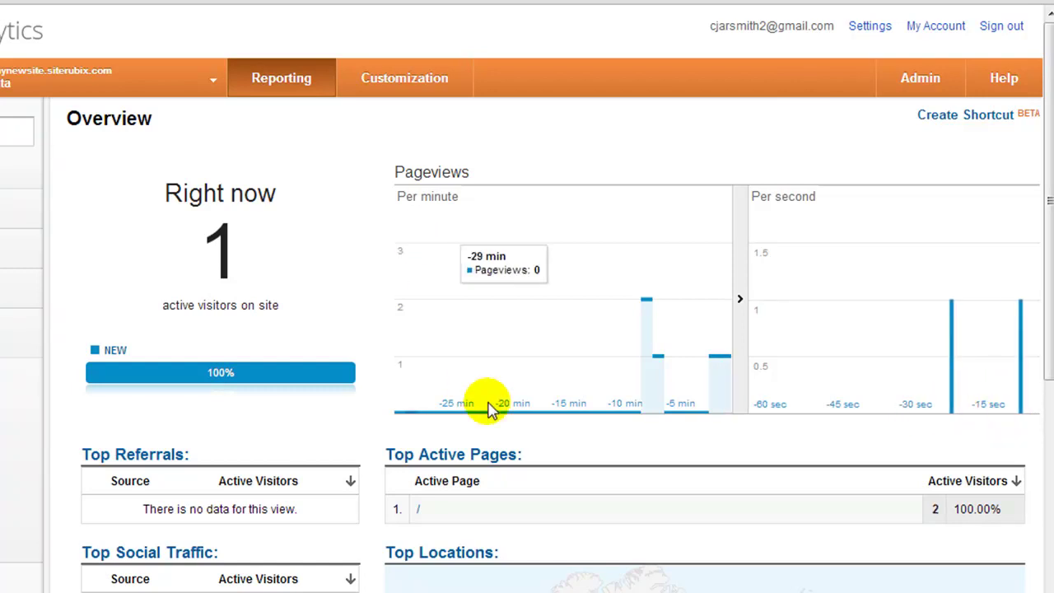
scroll(602, 437, "down", 4)
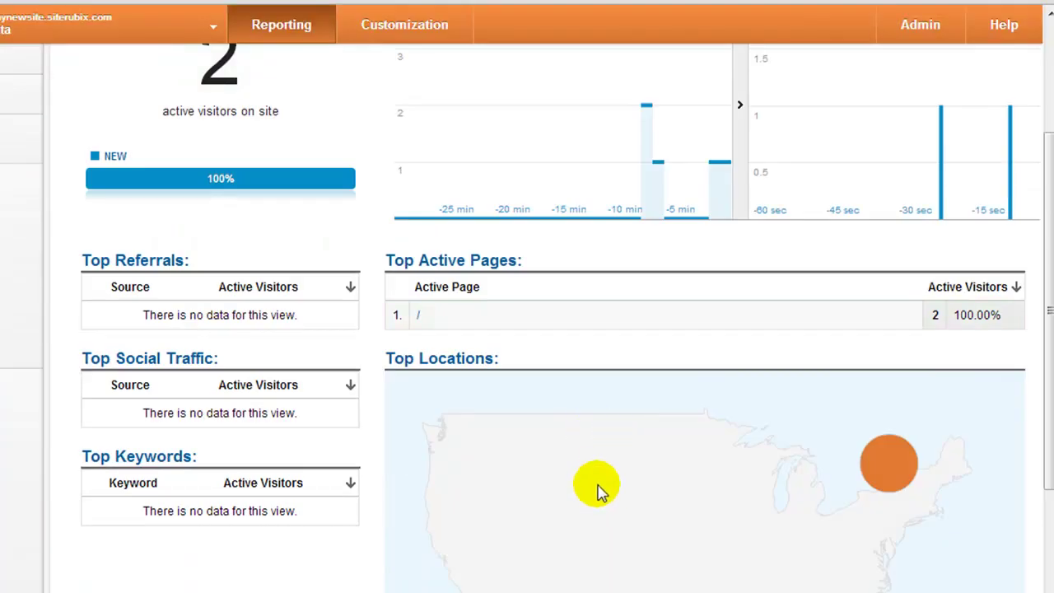
scroll(606, 445, "down", 1)
scroll(609, 440, "up", 2)
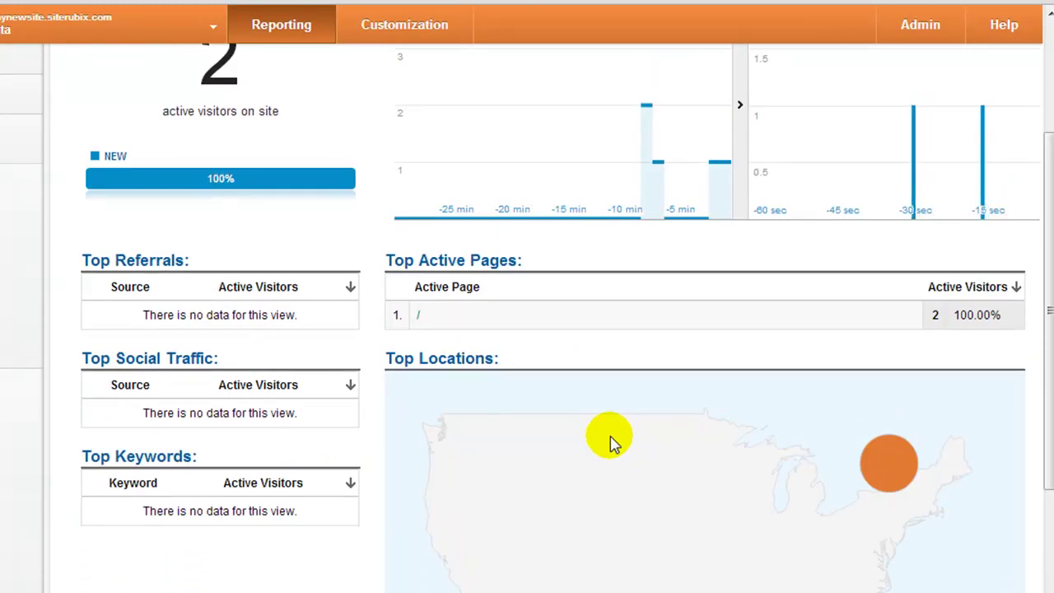
scroll(619, 432, "up", 3)
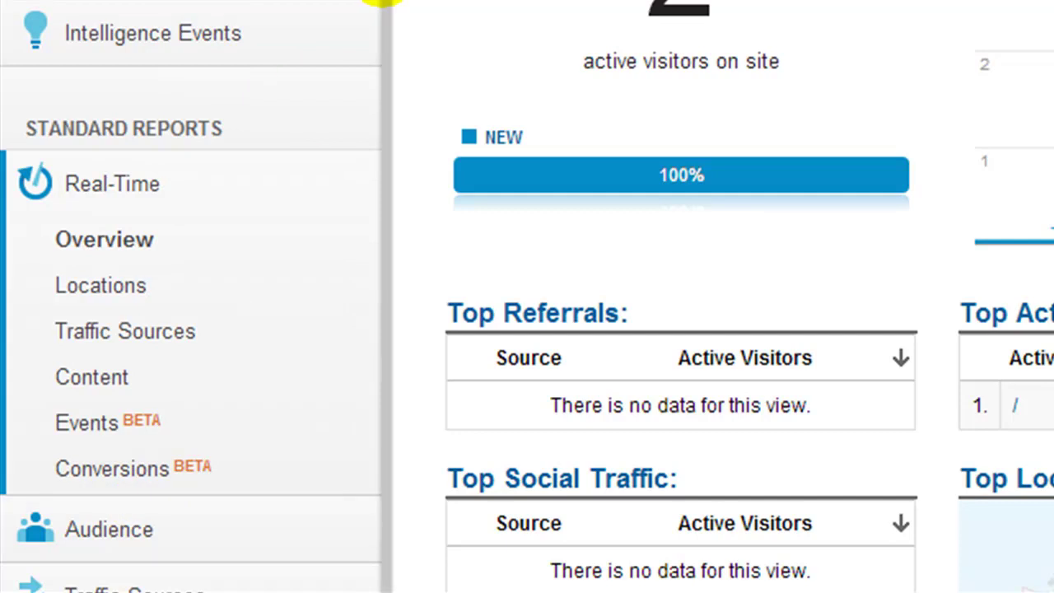
- Open the Traffic Sources > Search Engine Optimization > Queries report
scroll(682, 296, "down", 4)
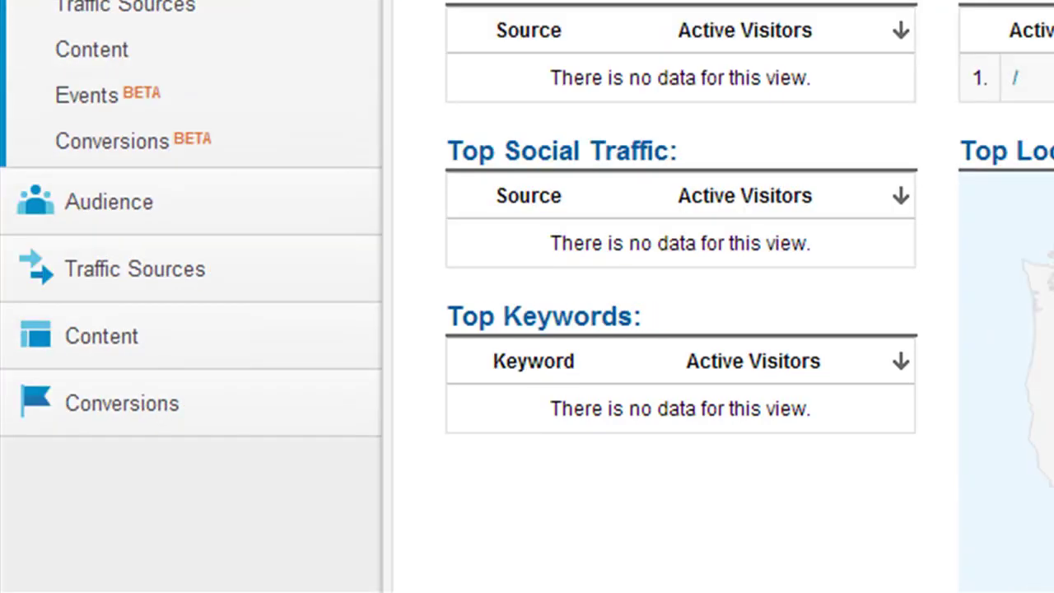
left_click(139, 269)
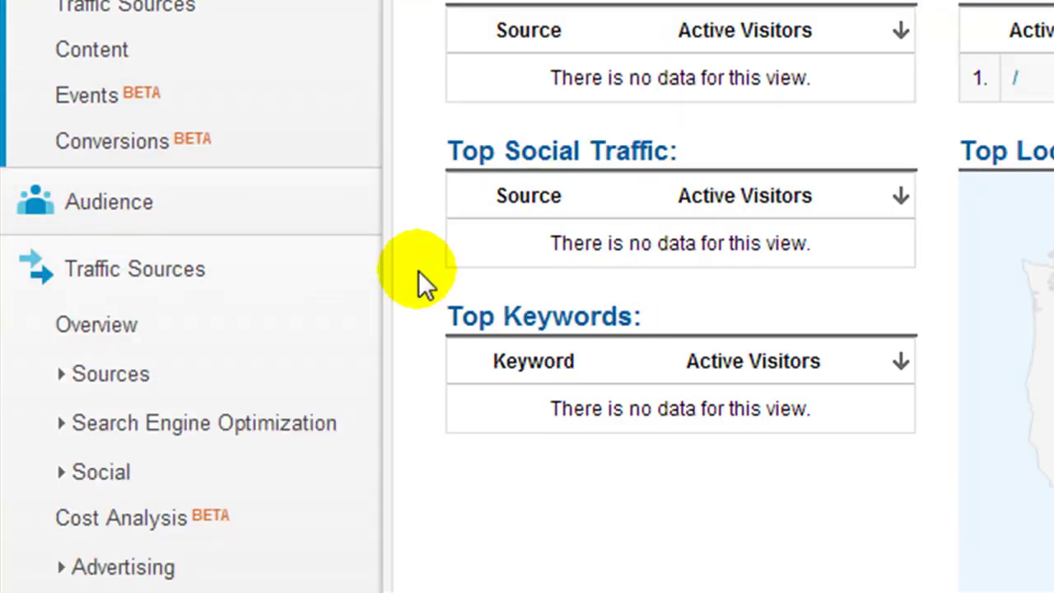
scroll(418, 270, "down", 2)
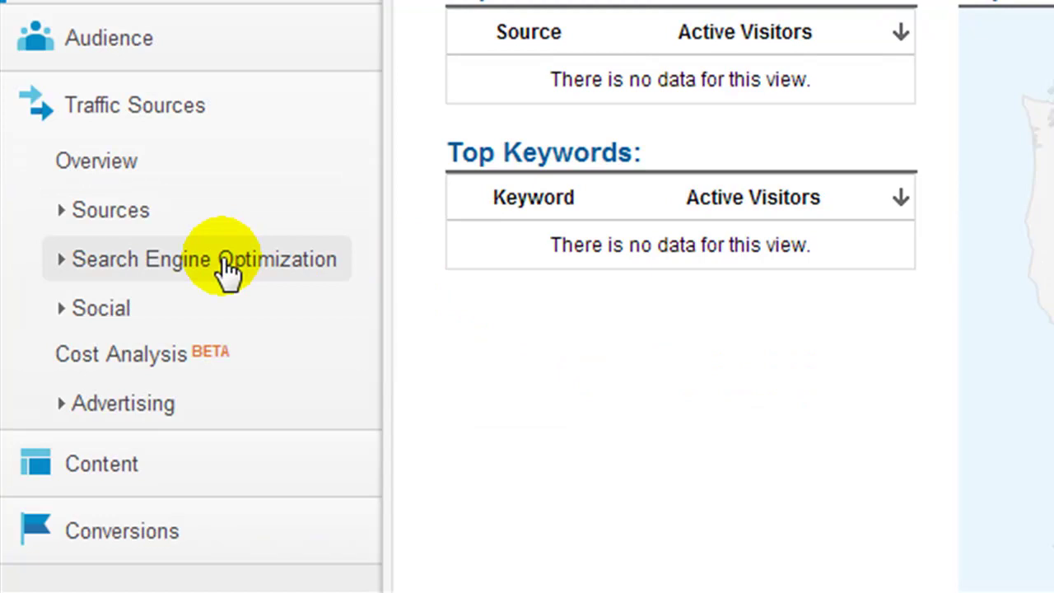
left_click(226, 267)
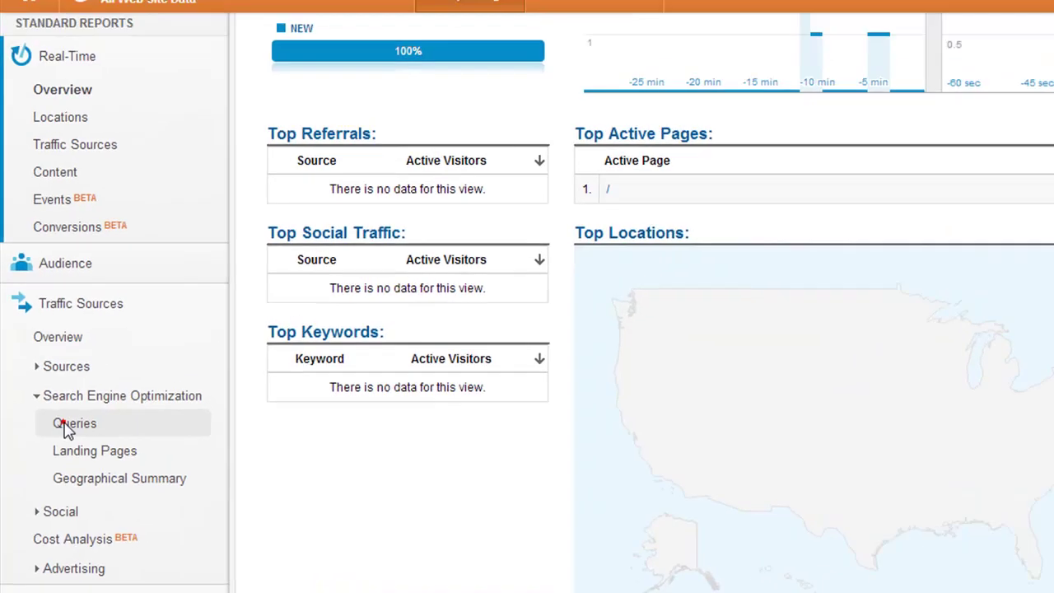
left_click(100, 342)
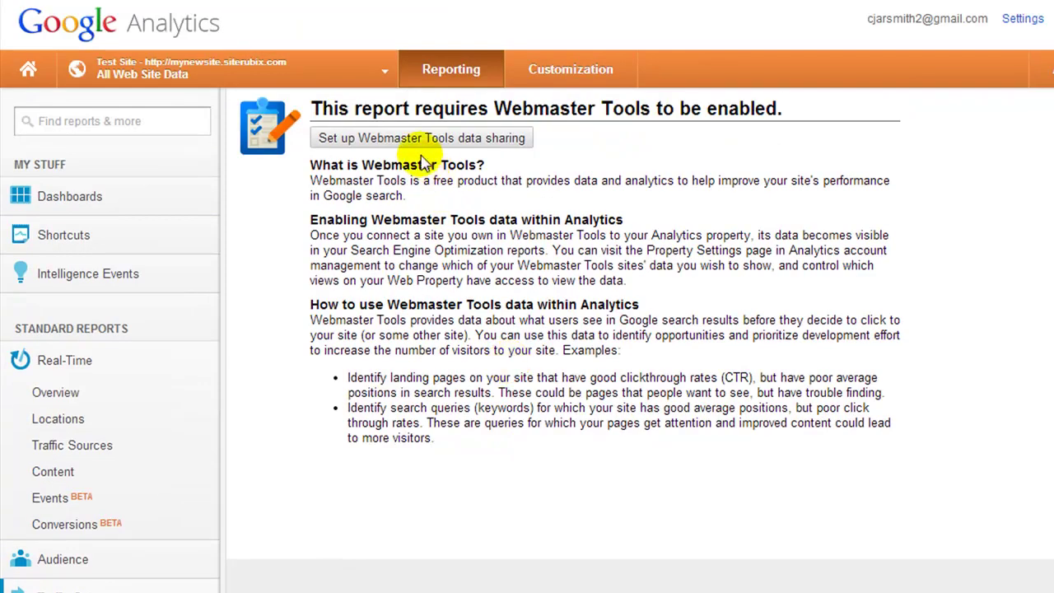
- Start Webmaster Tools data sharing setup to reach the Enable Webmaster Tools data page
left_click(373, 139)
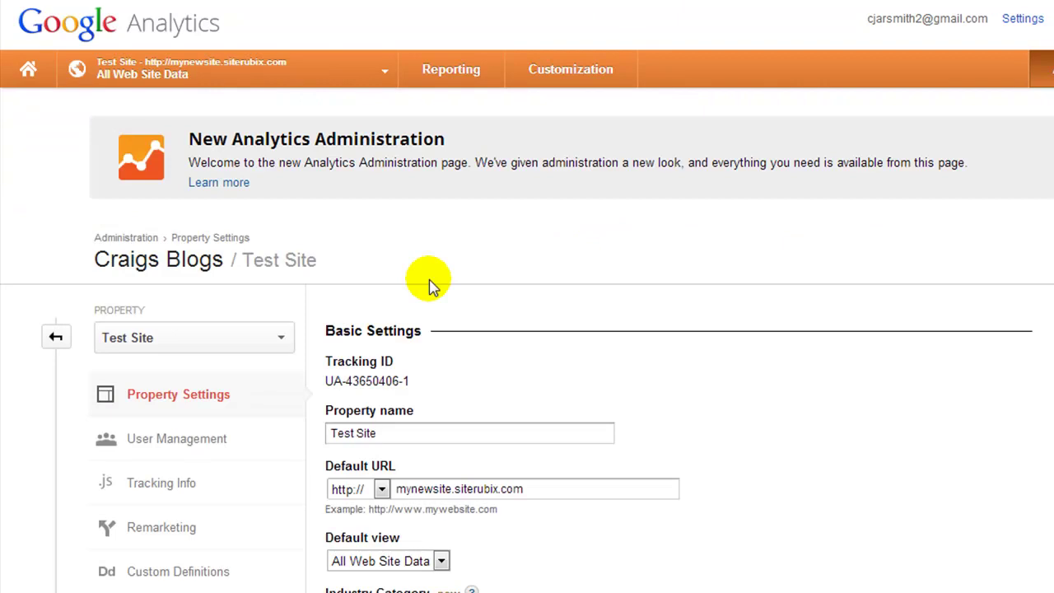
scroll(463, 292, "down", 2)
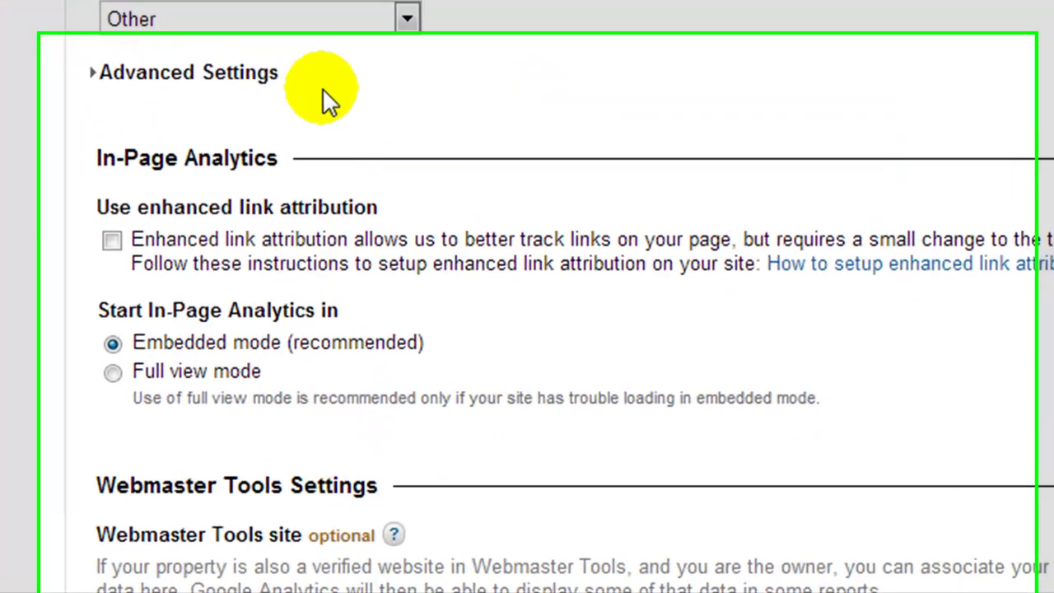
scroll(322, 87, "down", 3)
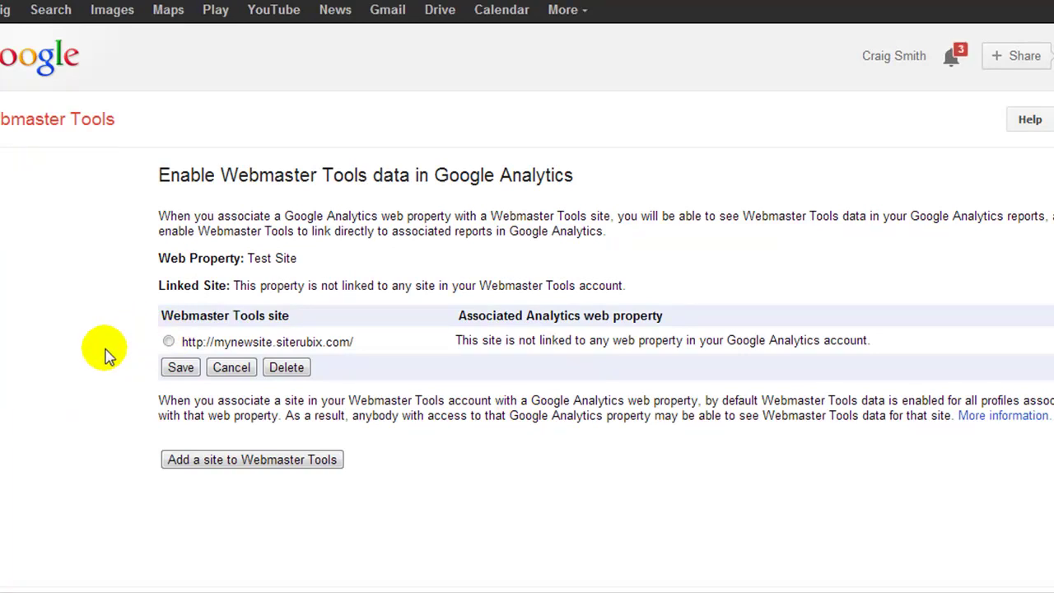
left_click(168, 342)
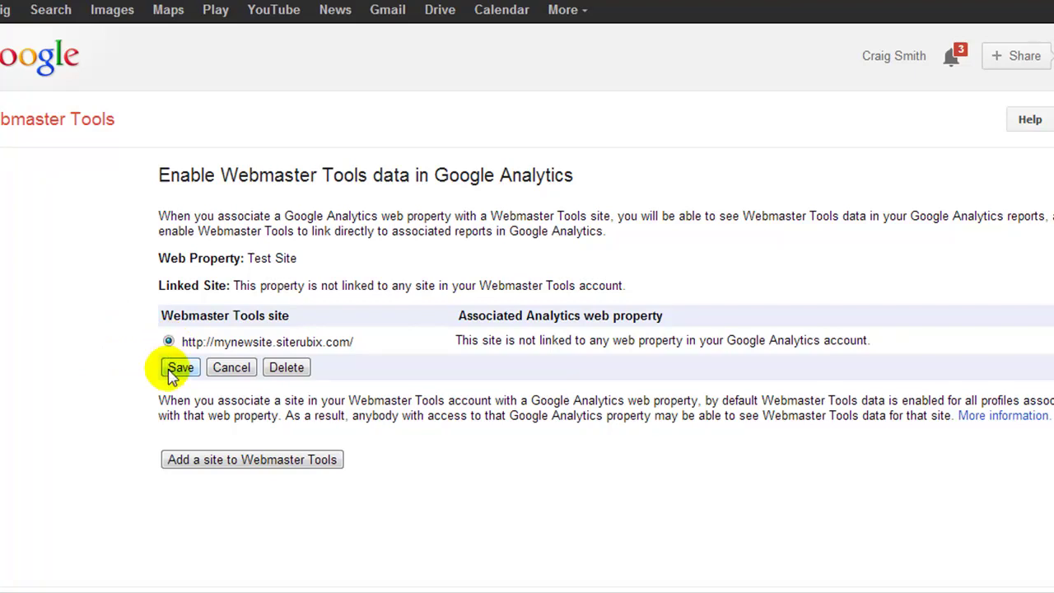
left_click(179, 367)
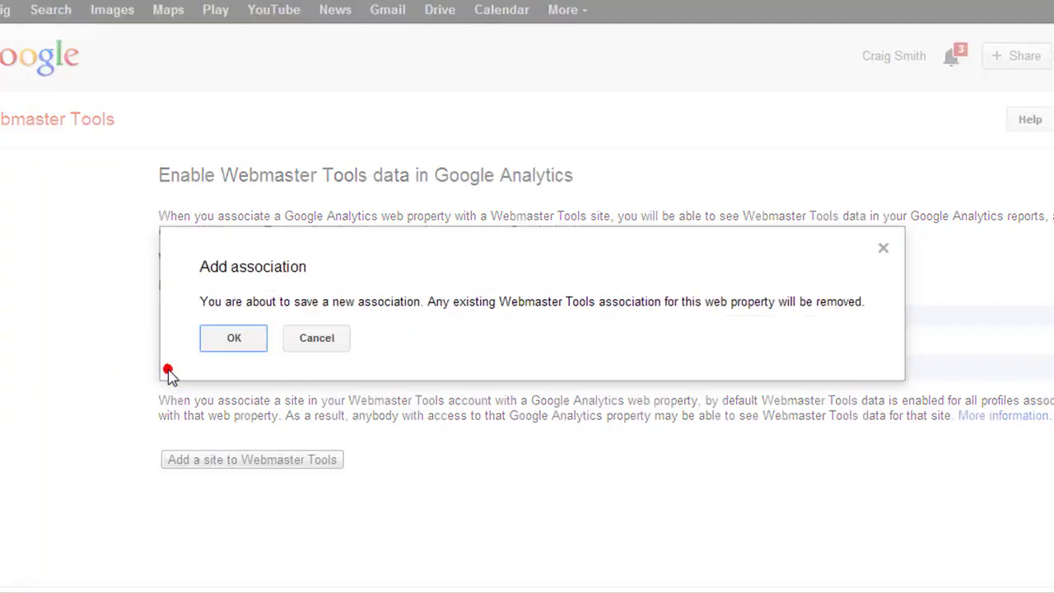
left_click(229, 347)
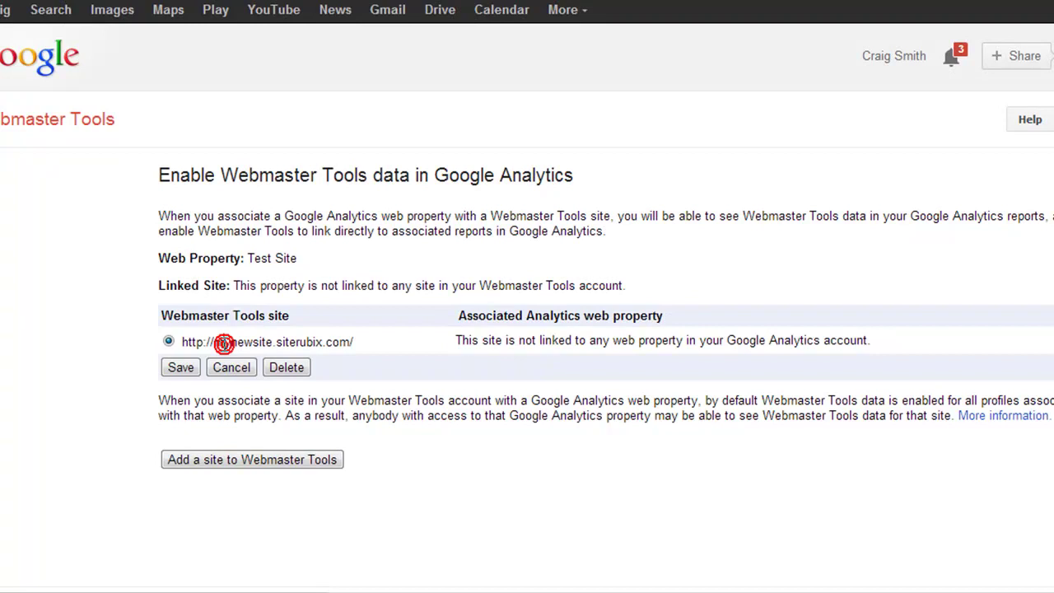
left_click(168, 459)
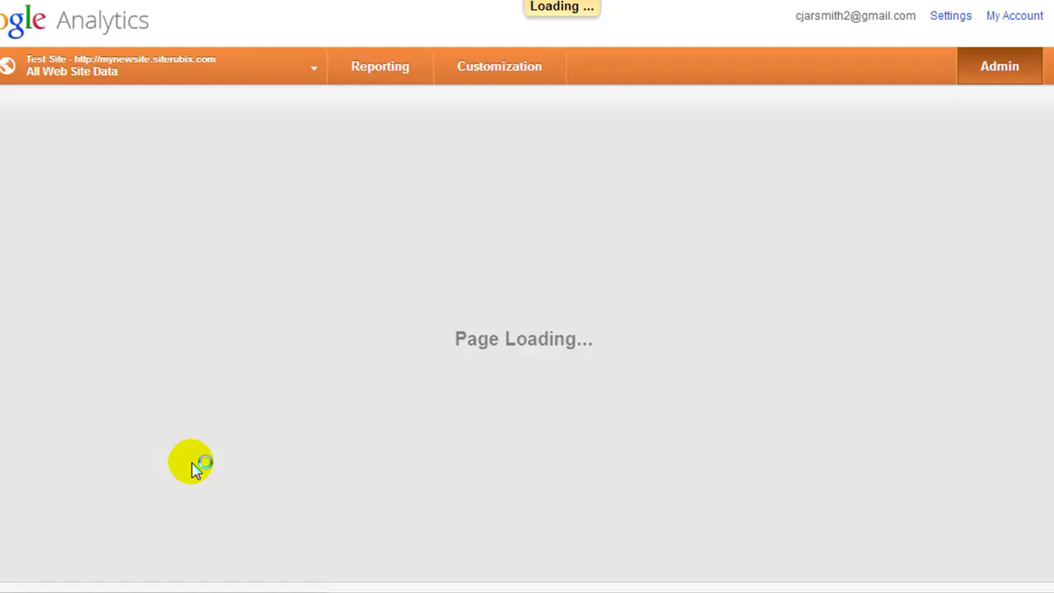